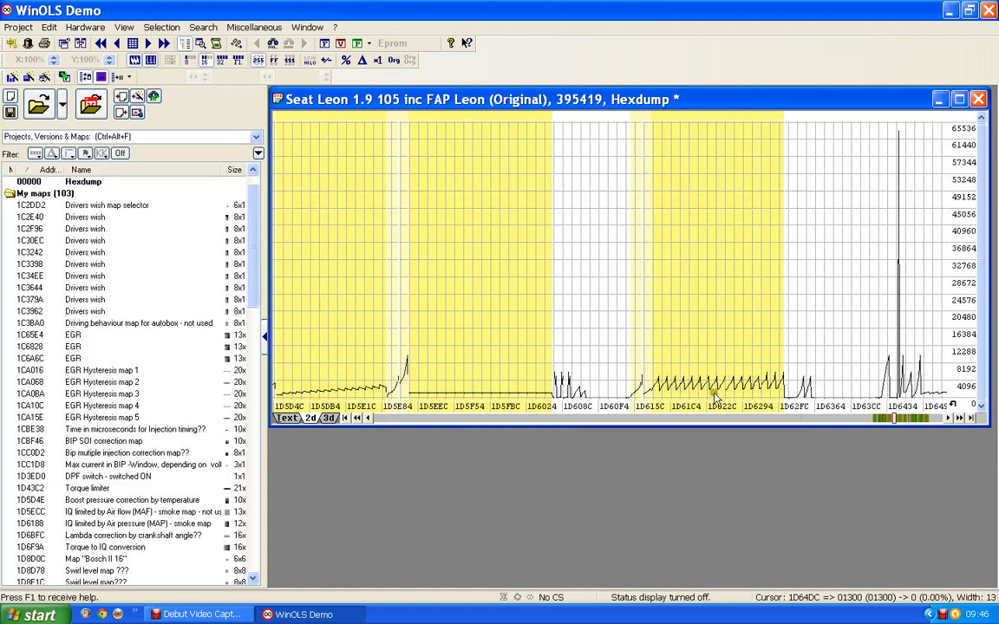
- Examine the hexdump's 2D graph beyond the smoke maps, comparing the two detected Bosch II 13x16 maps and the unmarked areas beside them
scroll(763, 372, down, 5)
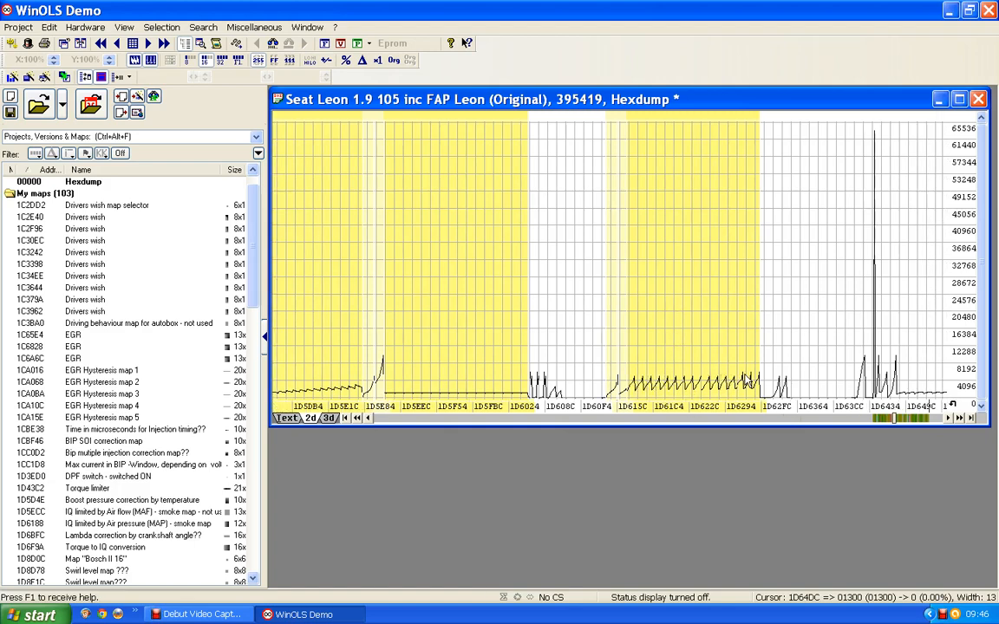
scroll(763, 351, down, 10)
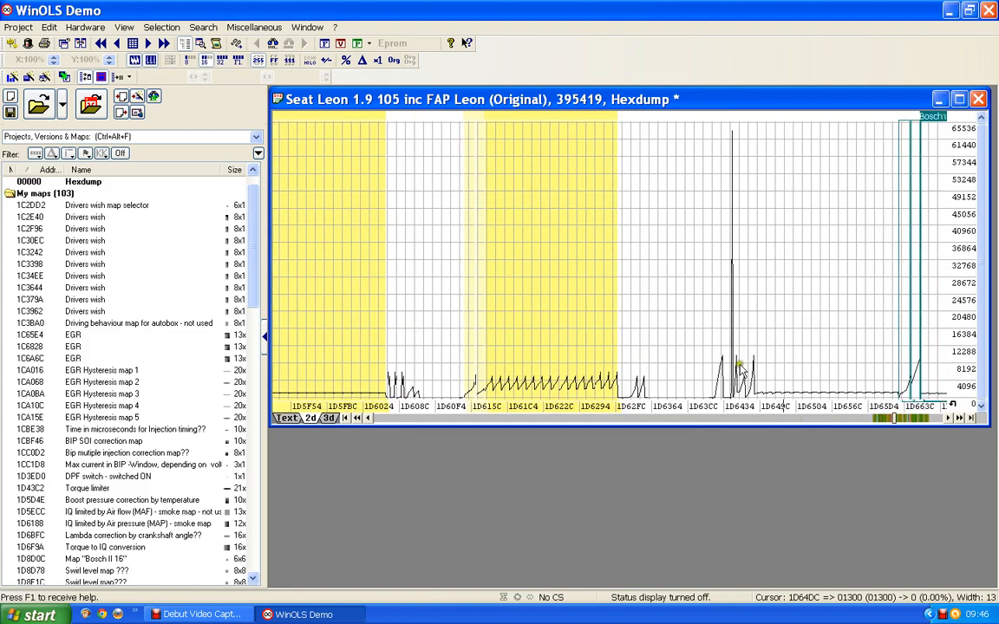
scroll(674, 340, down, 10)
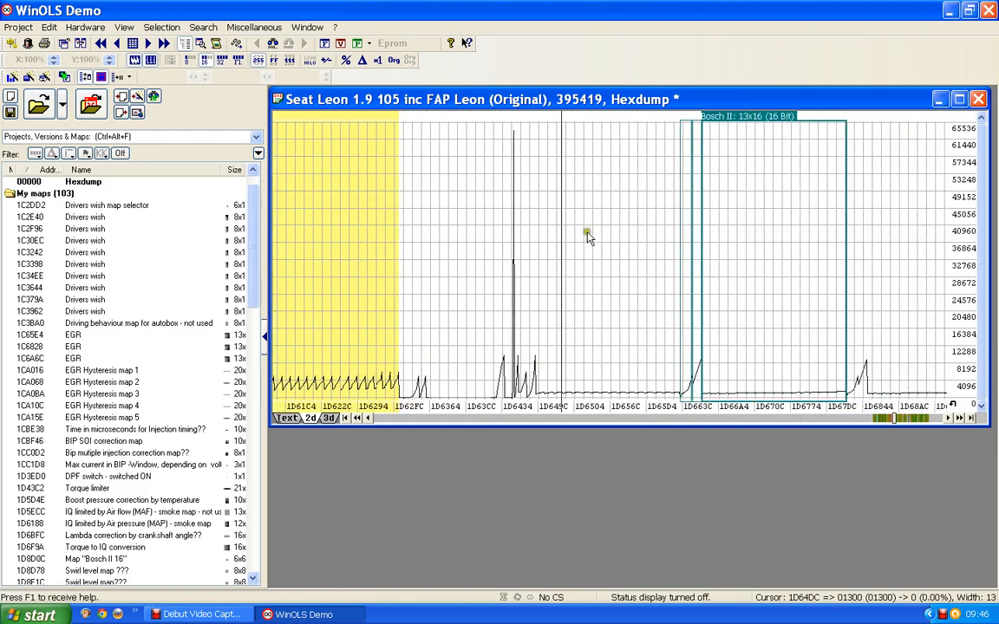
scroll(544, 240, down, 6)
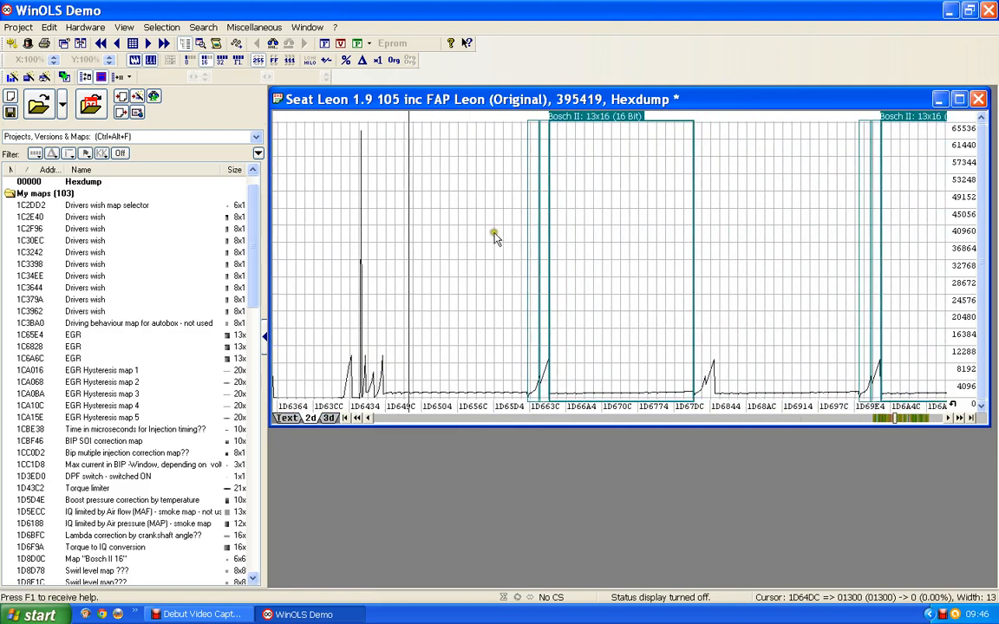
scroll(415, 241, down, 1)
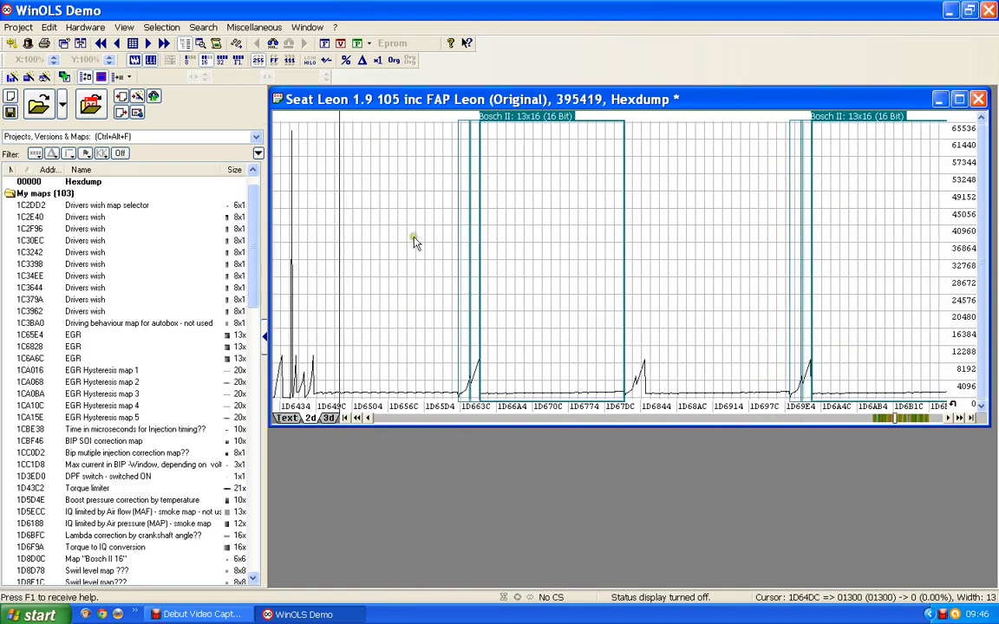
click(568, 159)
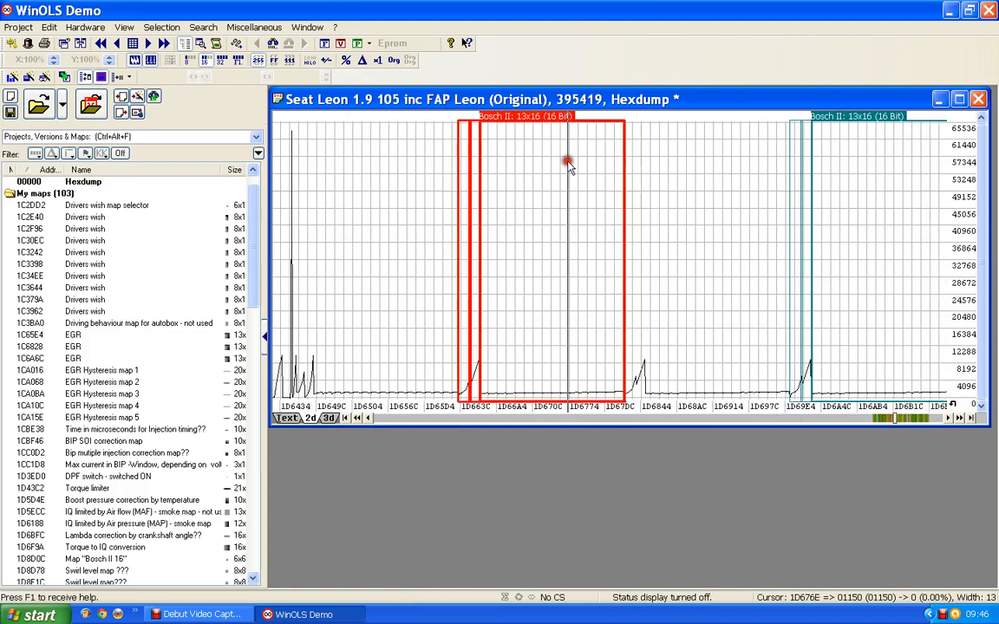
click(683, 227)
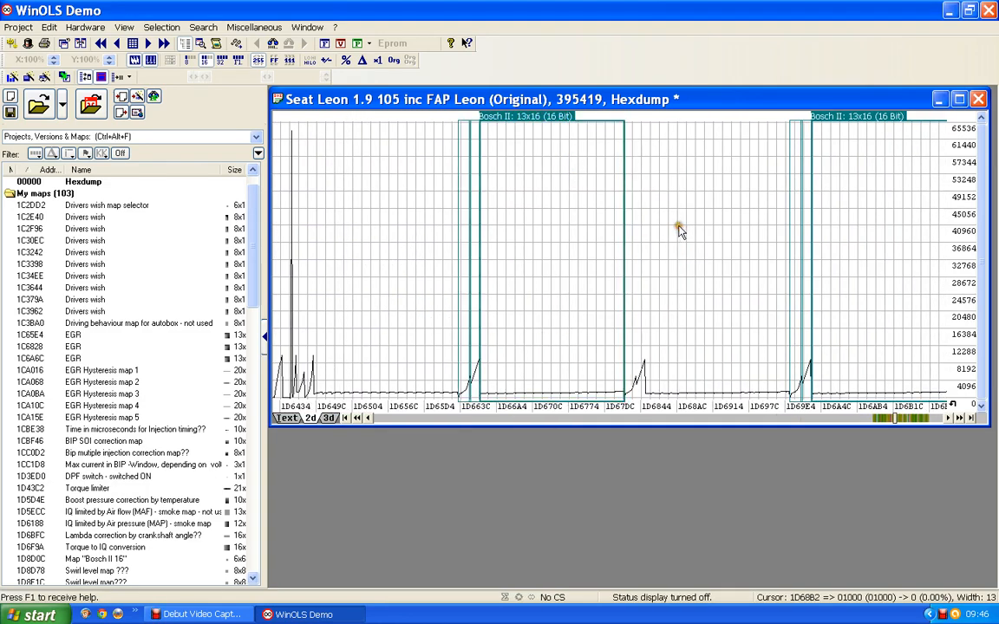
click(896, 267)
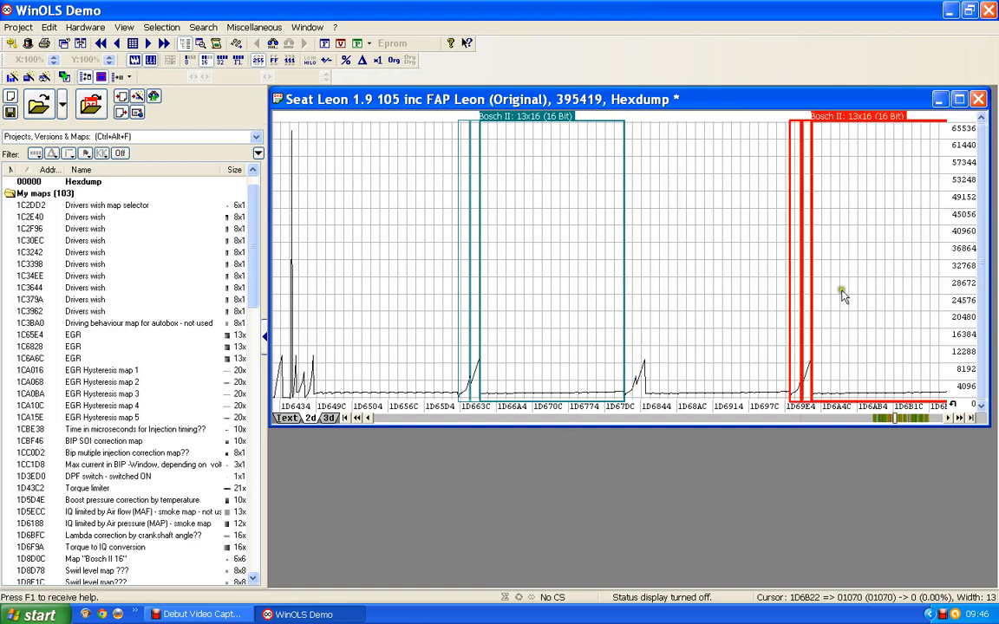
click(378, 305)
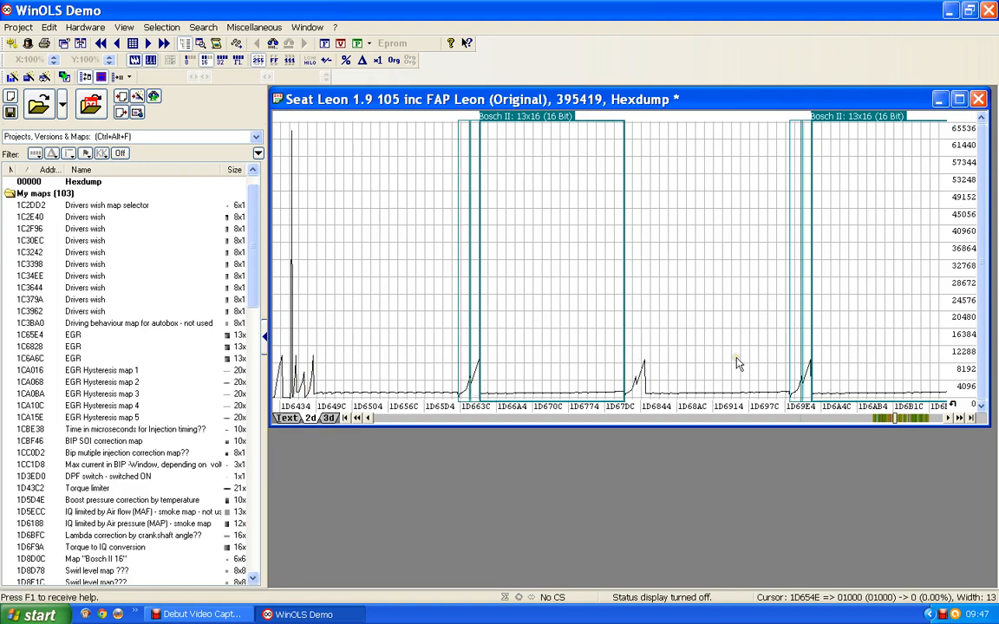
click(537, 314)
click(686, 310)
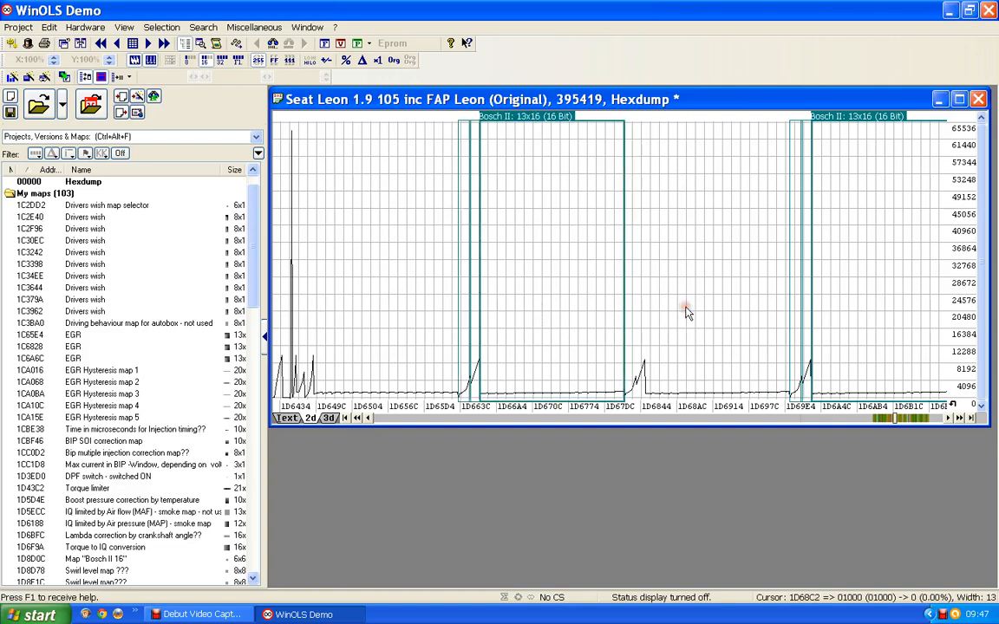
click(909, 317)
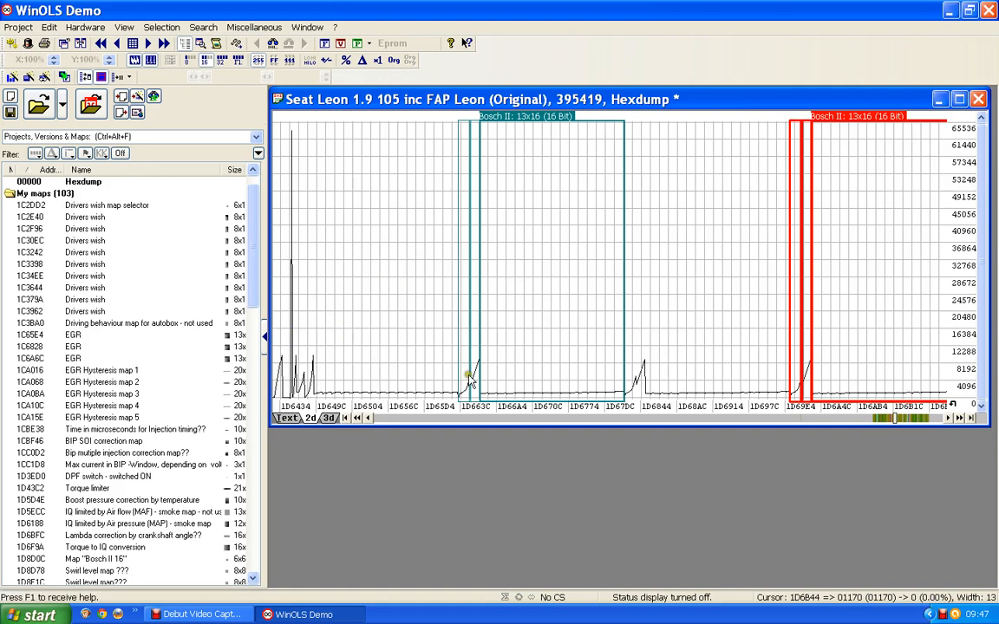
click(581, 328)
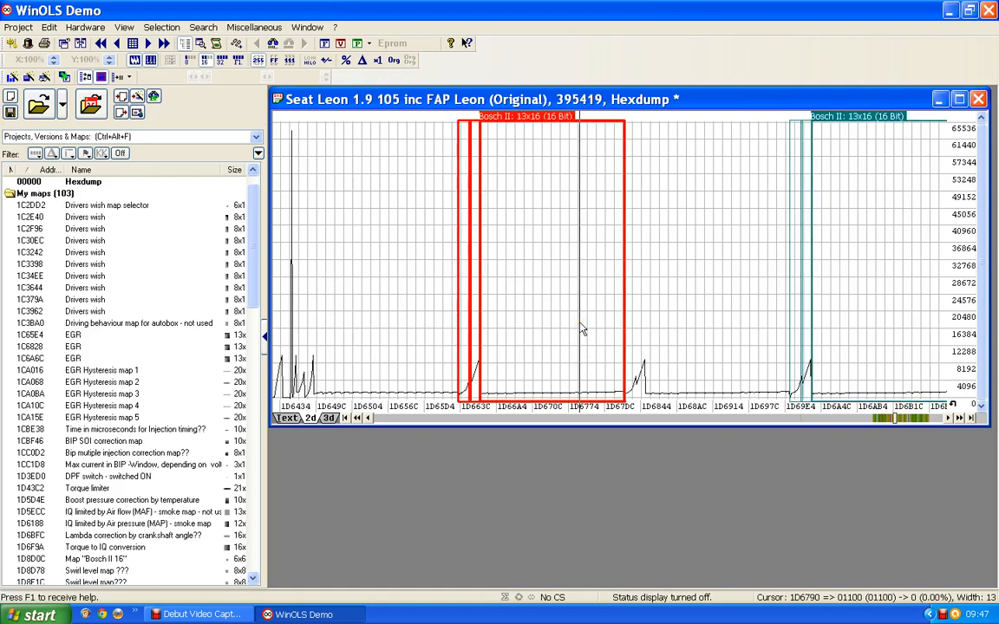
- Open the first detected Bosch II 13x16 map and set its Y-axis description to "Engine speed" with the unit rpm
scroll(581, 328, down, 2)
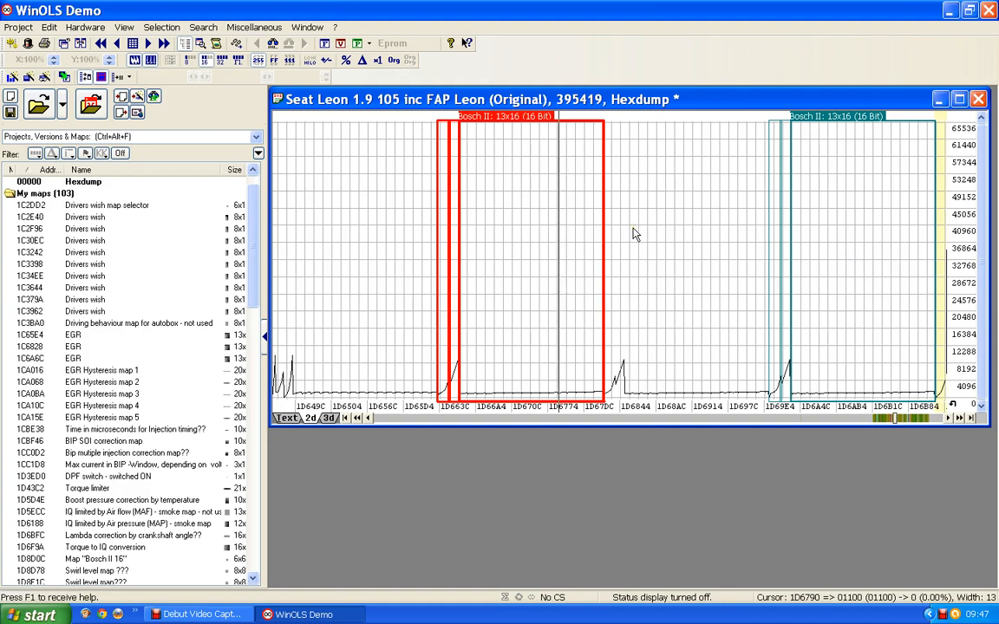
double_click(516, 123)
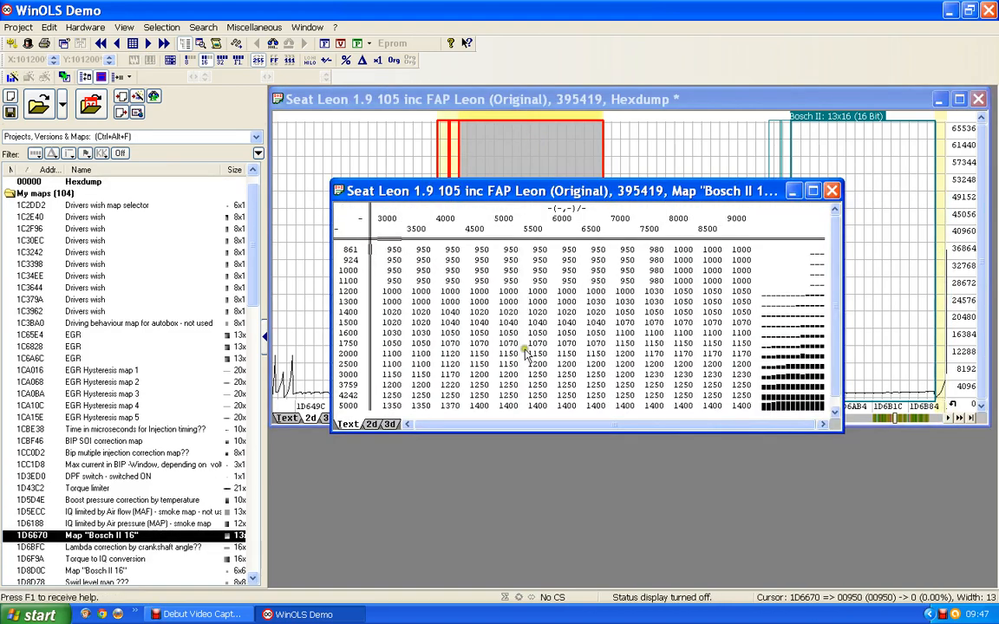
double_click(353, 328)
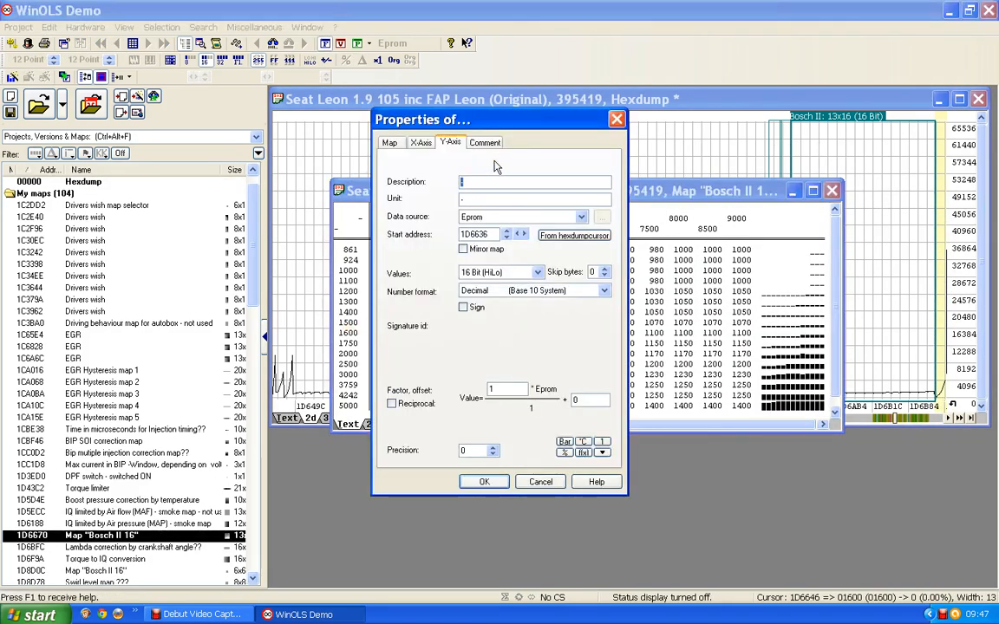
text(Engine s)
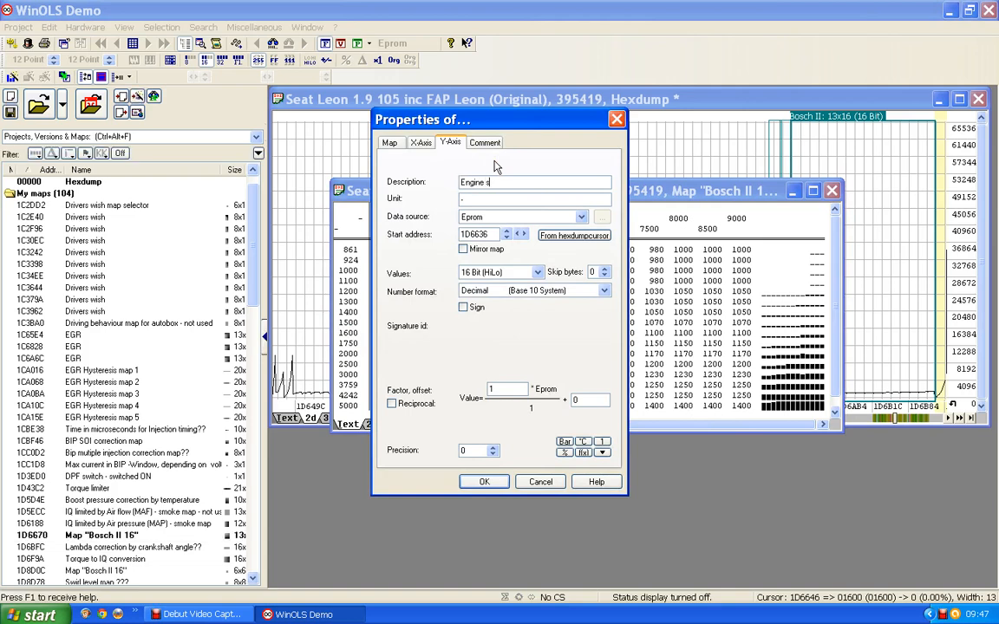
text(peed)
click(495, 486)
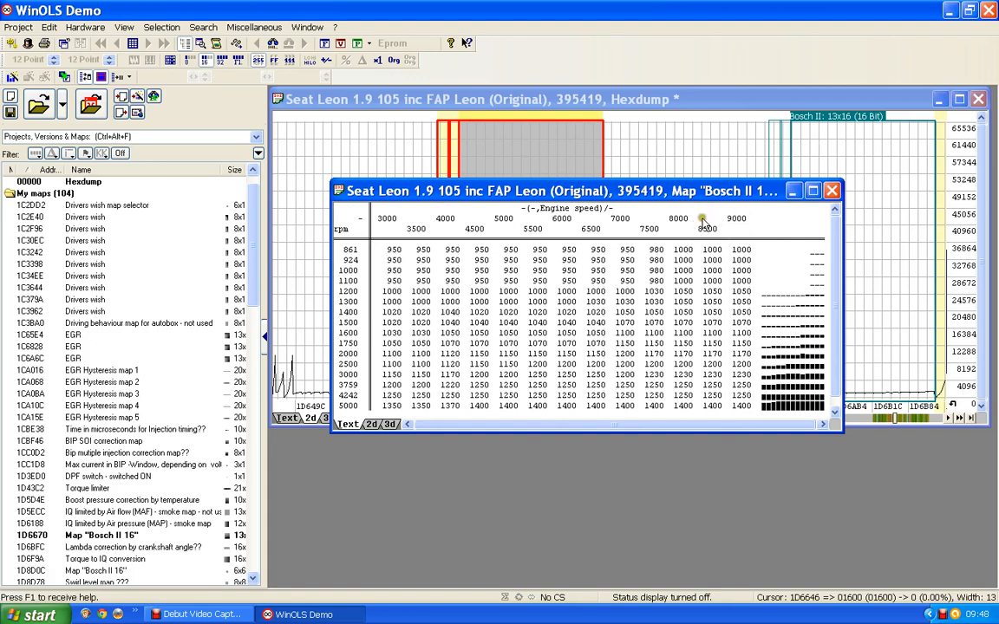
- Set the map's X-axis description to "Mass Air Flow (MAF)" and its unit to "mg/strok air"
double_click(707, 219)
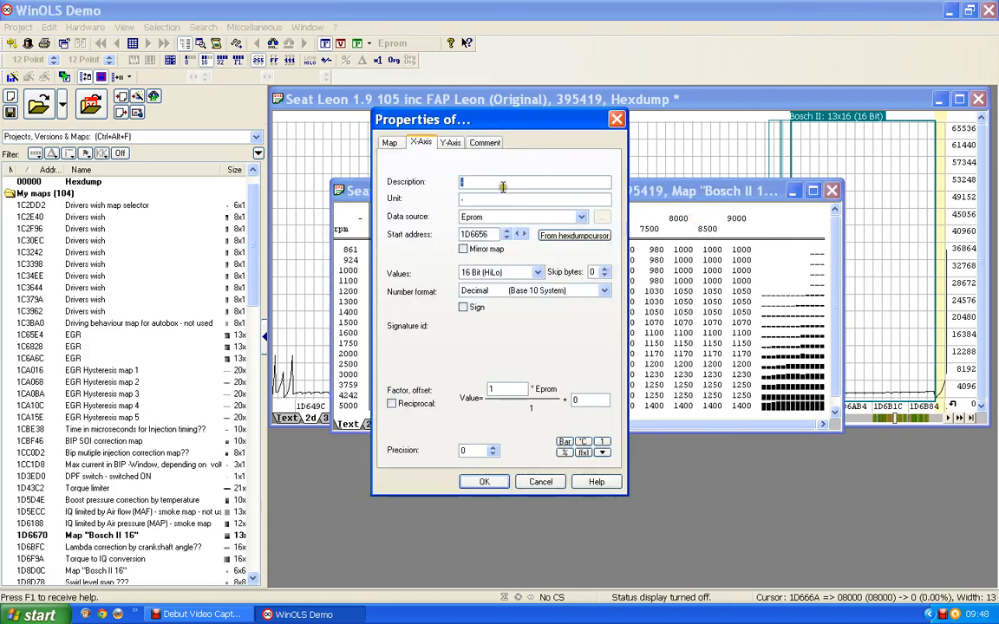
text(Maf)
text(s Air Flow)
text( (MAF)
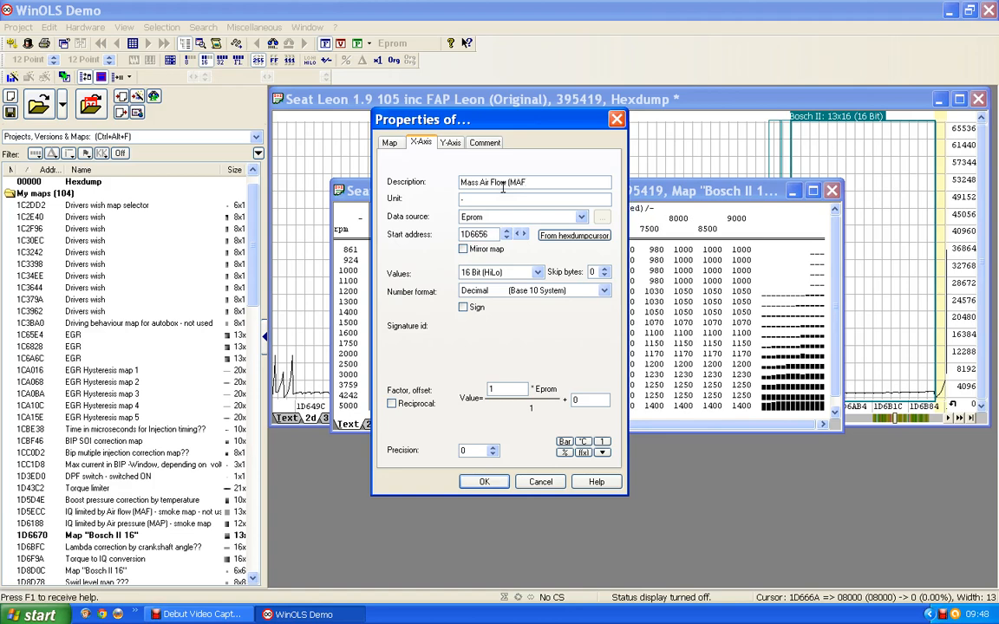
text())
click(462, 199)
text(mg/strok air)
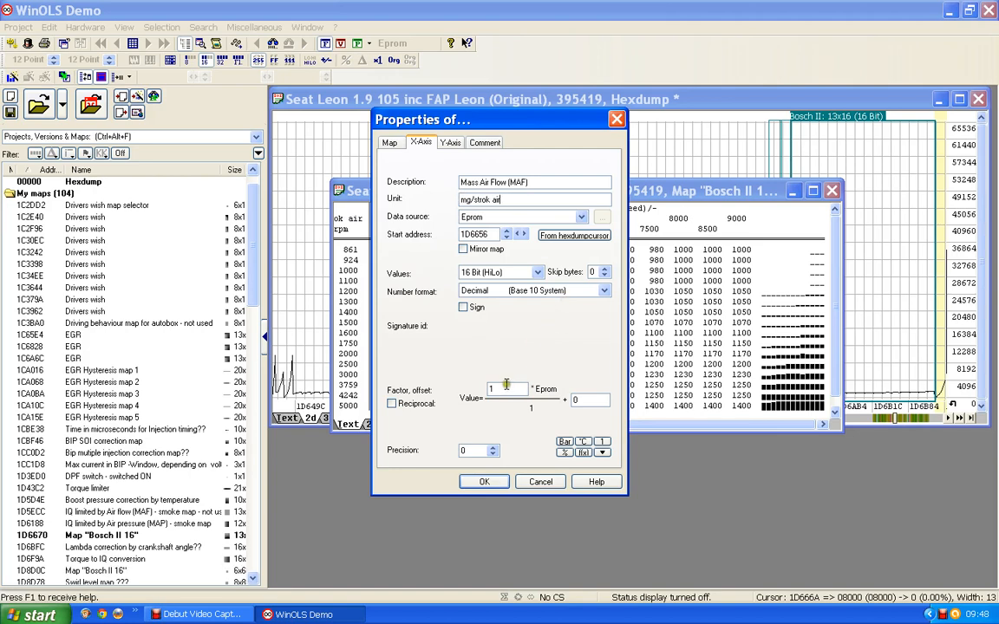
- Set the X-axis factor to 0.1 and apply the axis properties
drag(500, 389, 465, 390)
text(0.1)
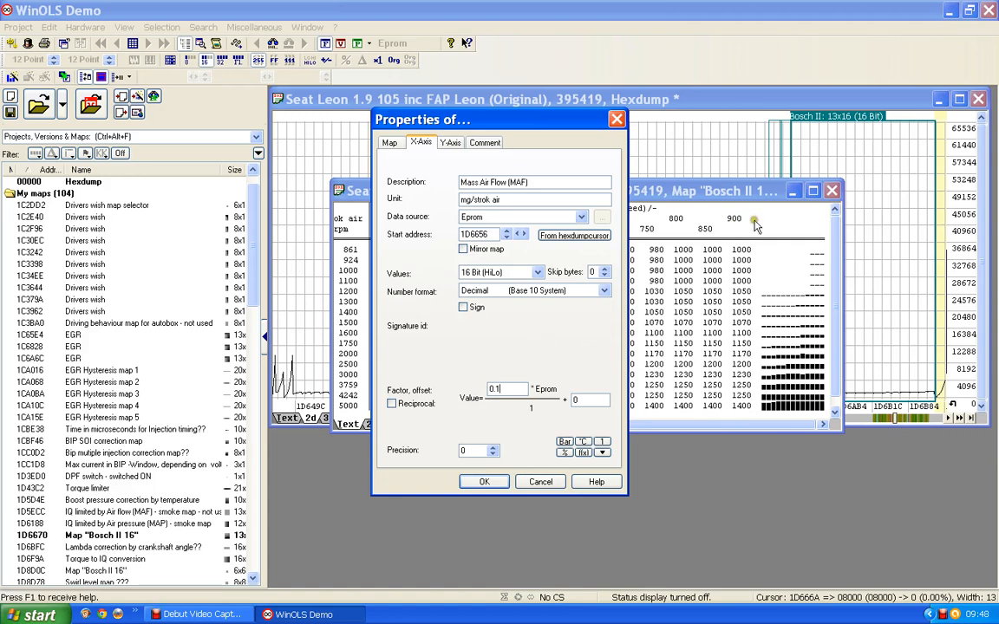
click(485, 481)
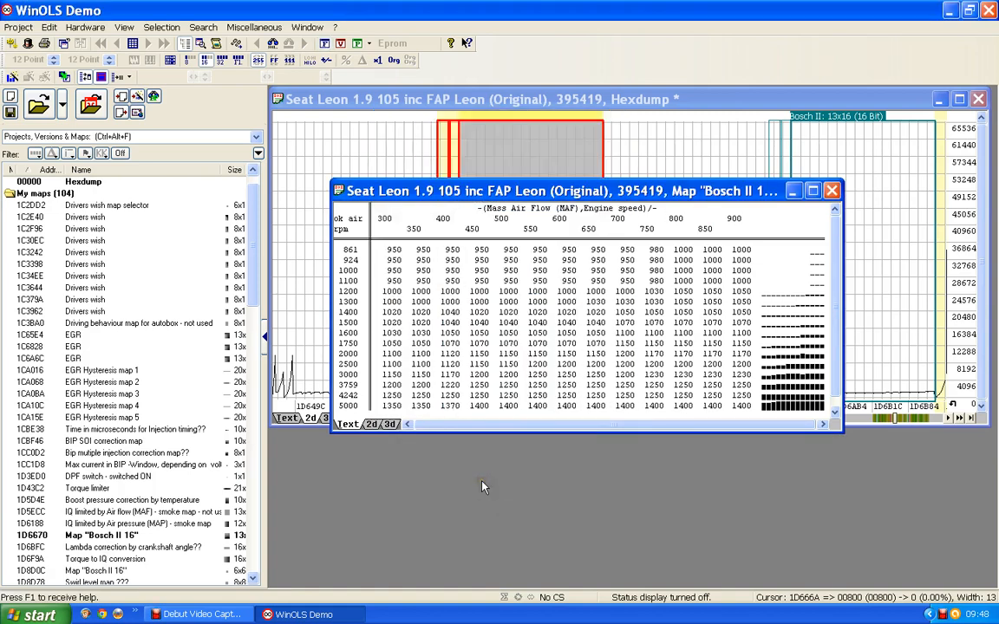
- In the map's own properties, set the value factor to 0.001 and the precision to 3 decimals
drag(511, 190, 496, 134)
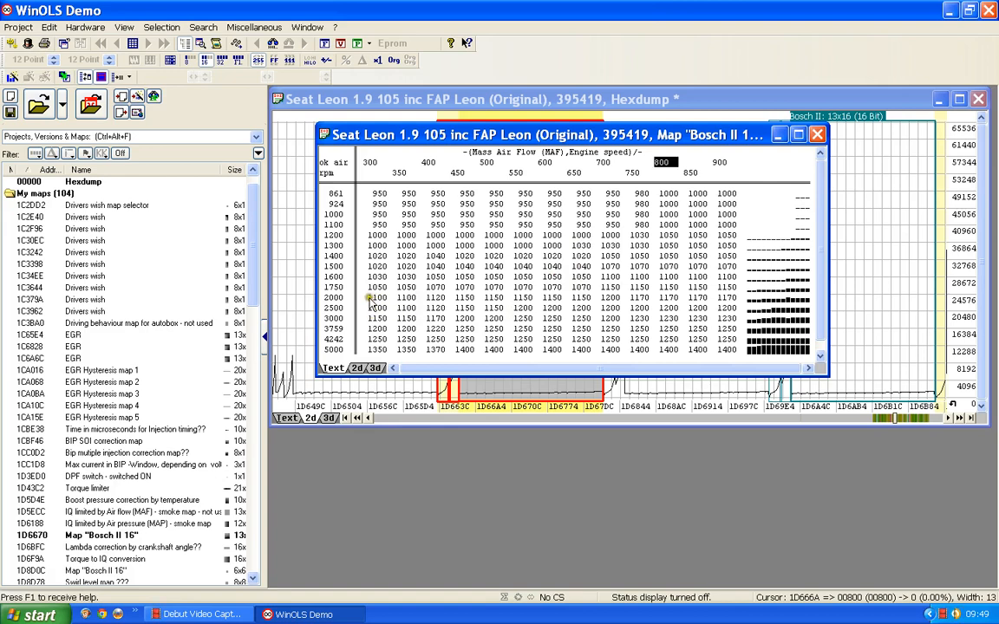
double_click(546, 258)
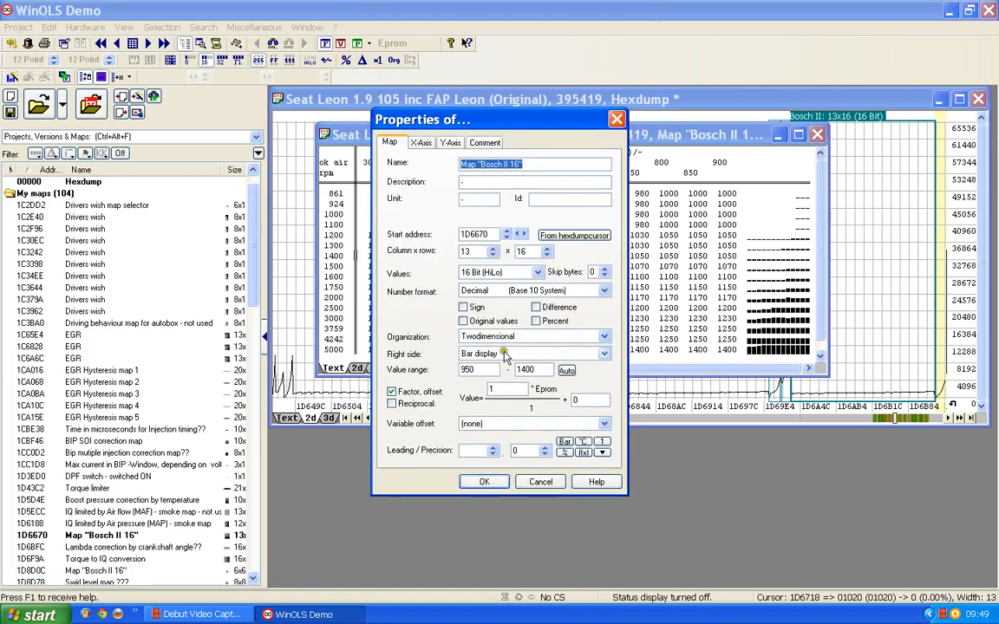
drag(503, 389, 467, 389)
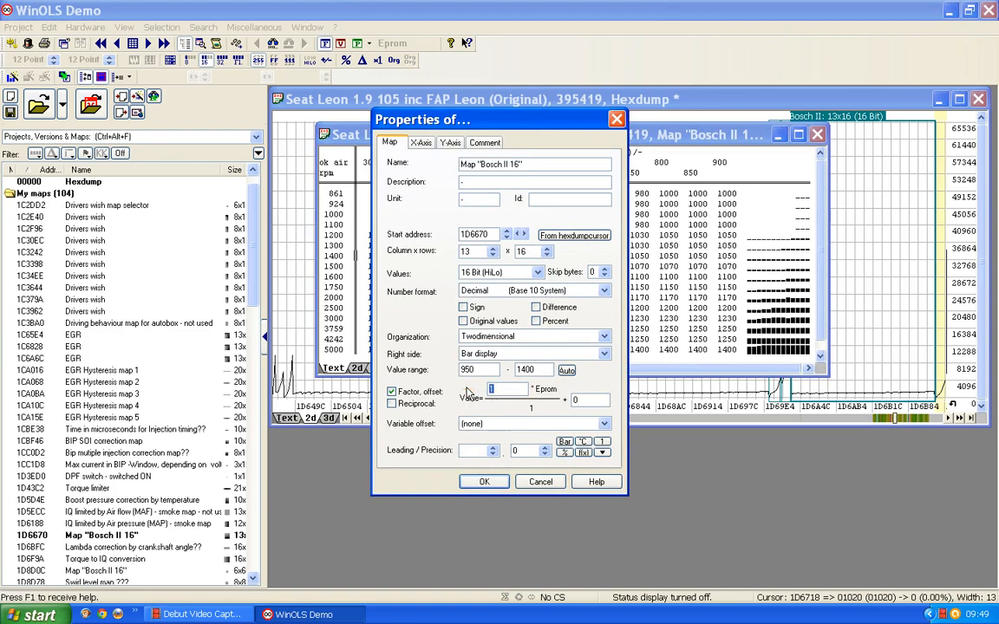
text(0.001)
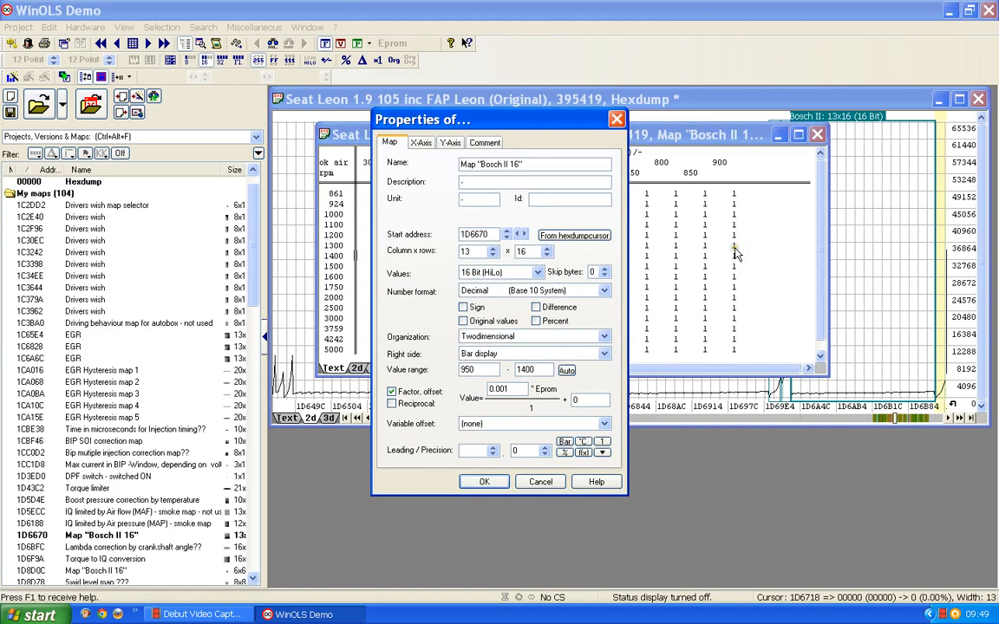
click(544, 449)
click(544, 451)
click(545, 451)
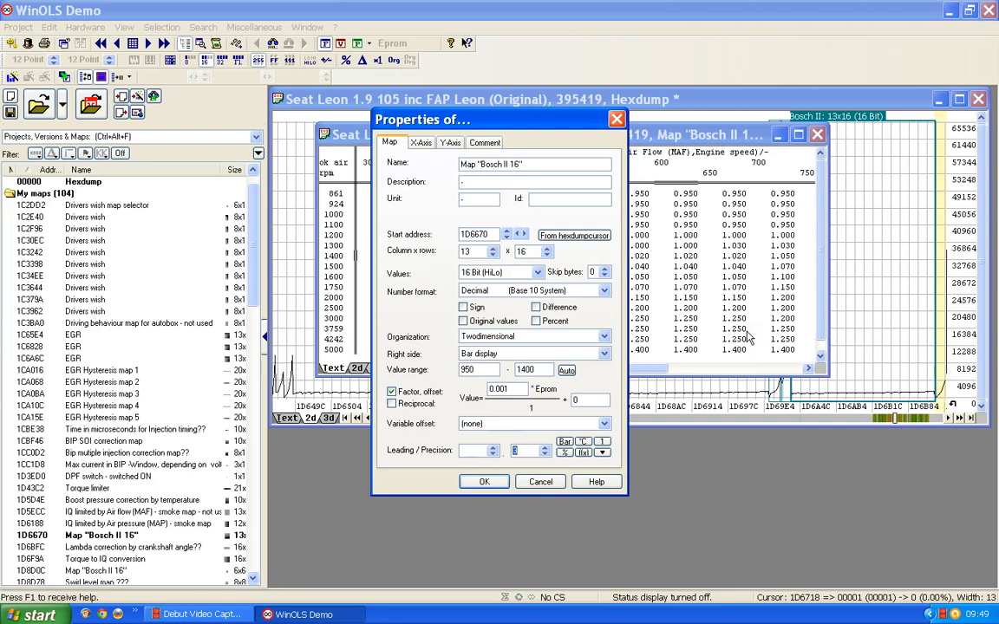
- Rename the map "Lambda calculations", set its description to "Lambda" and apply the properties
drag(528, 163, 316, 146)
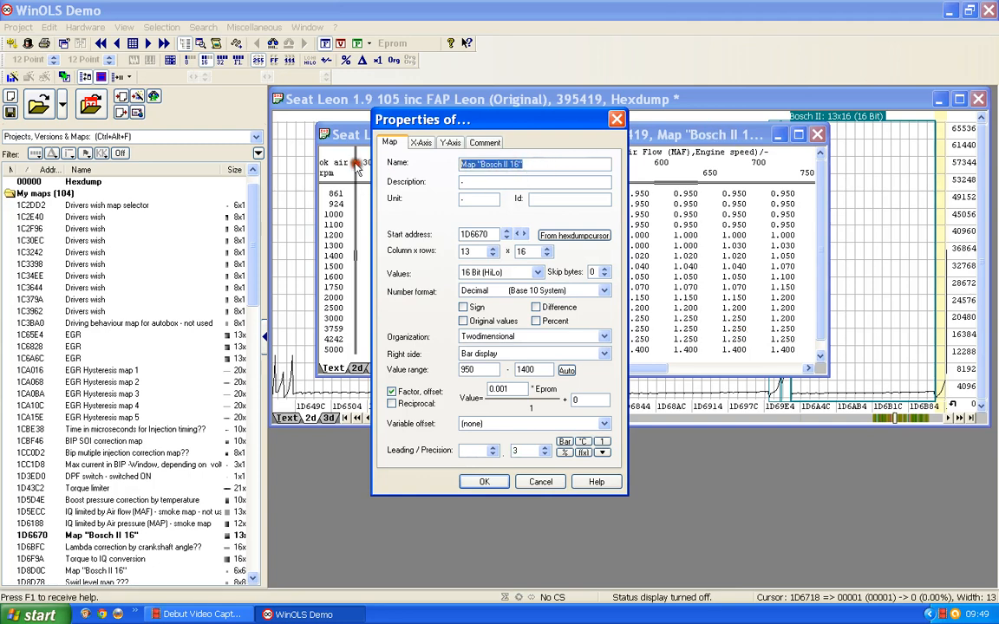
text(Lam)
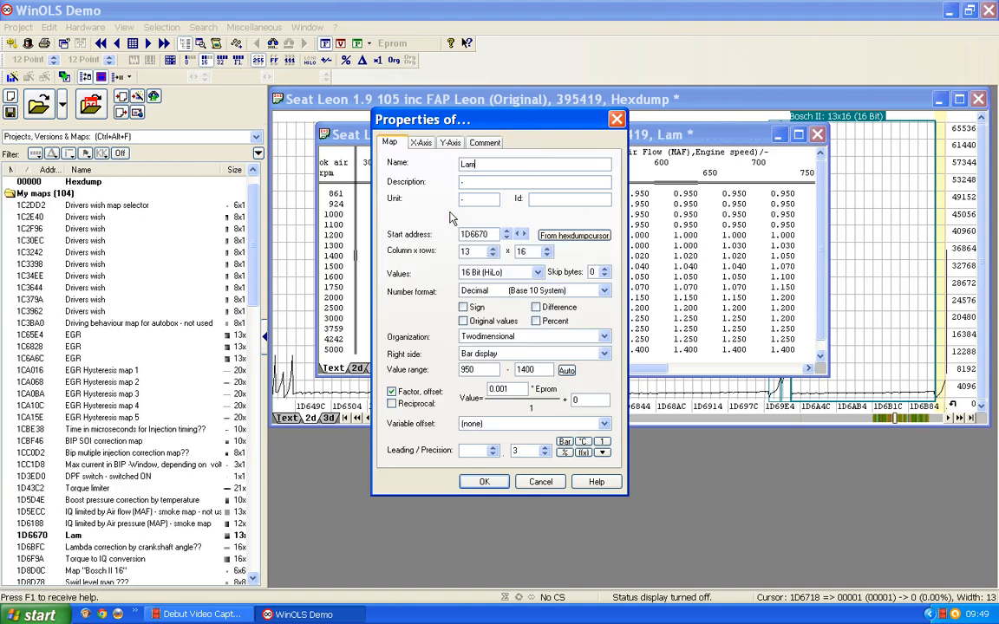
text(bda cal)
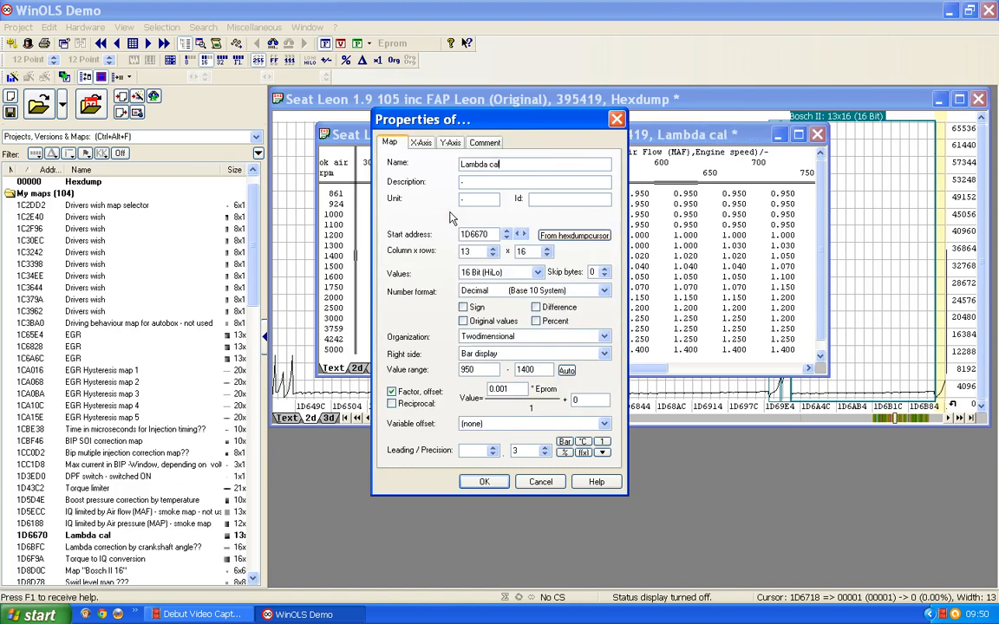
text(culations)
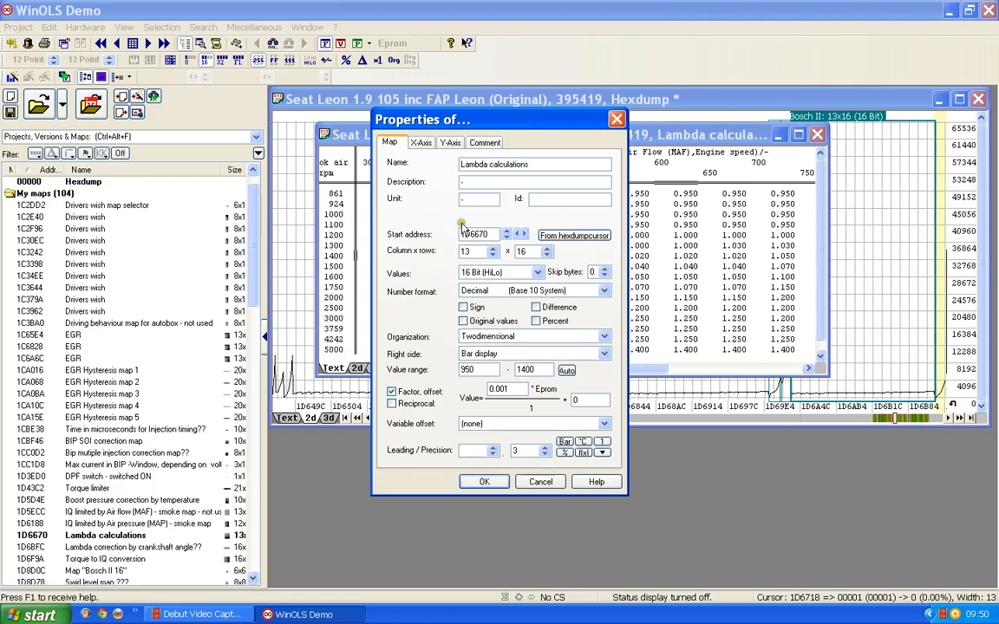
drag(470, 183, 430, 183)
text(Lambda)
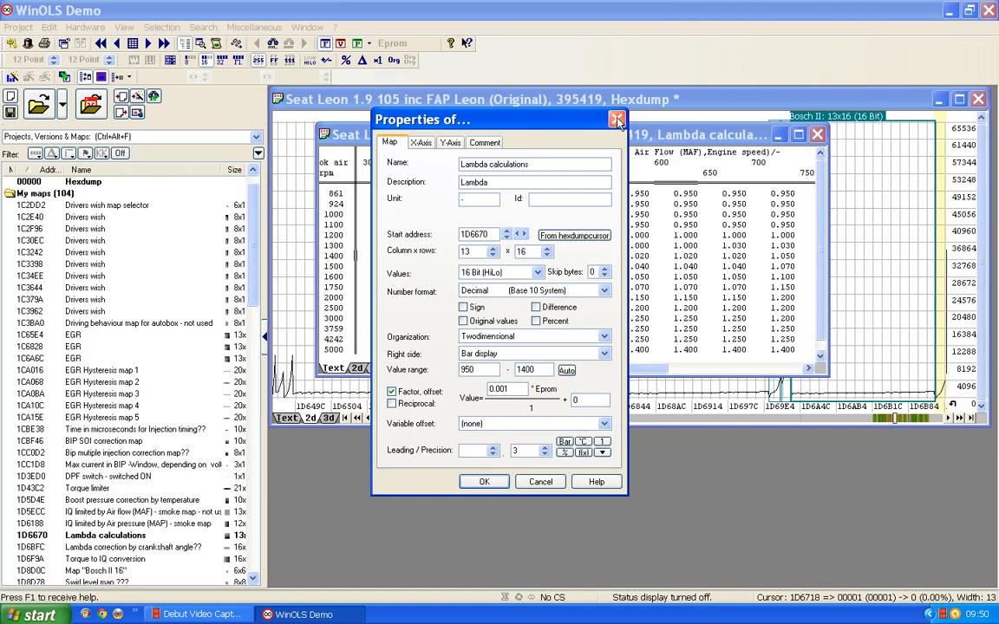
click(483, 482)
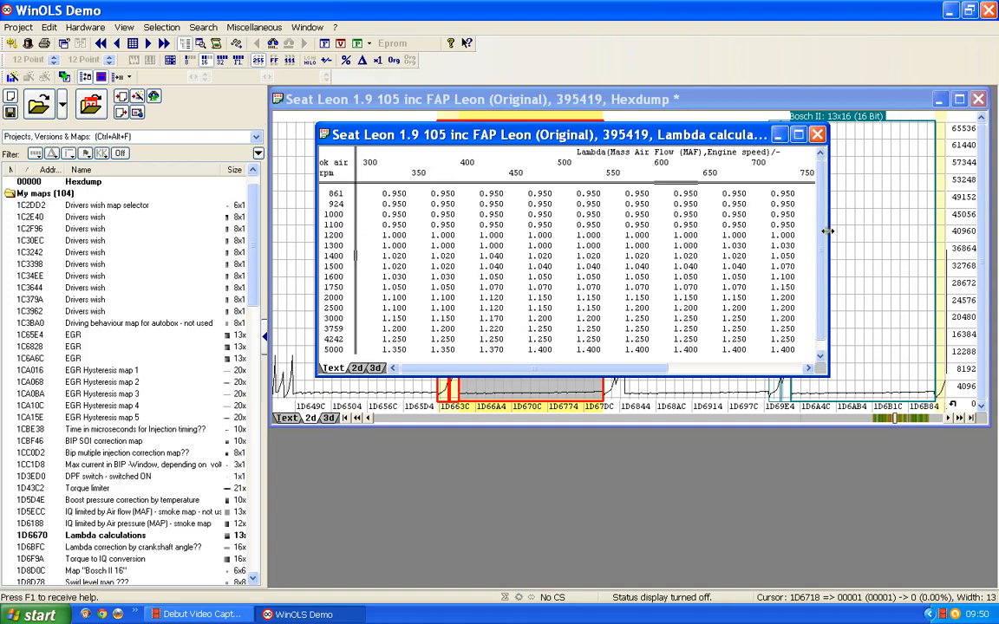
- Widen the Lambda calculations map window and examine the lambda values across the MAF columns and engine speeds
drag(828, 230, 981, 227)
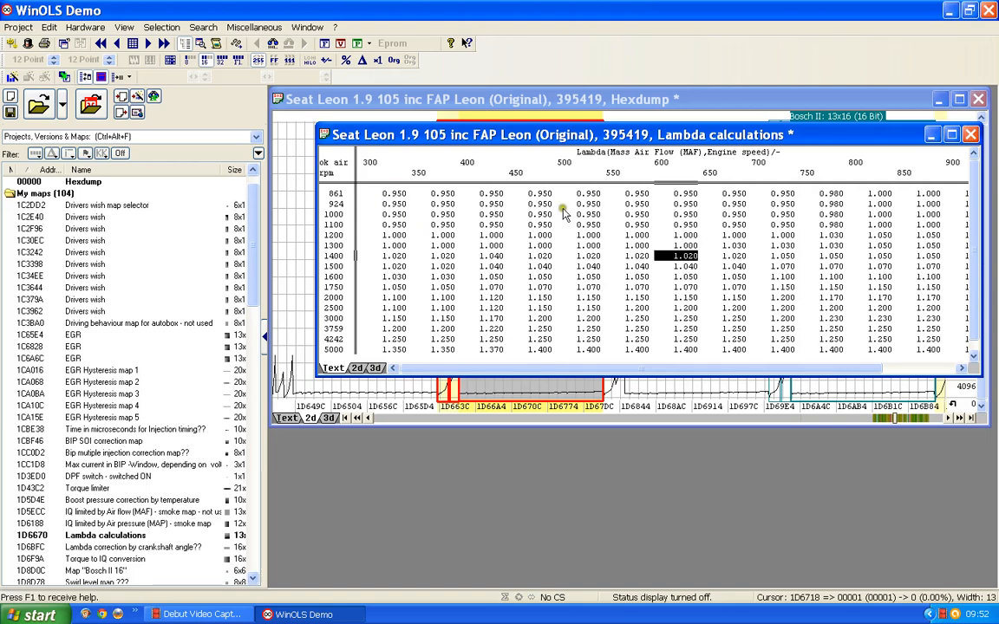
click(392, 288)
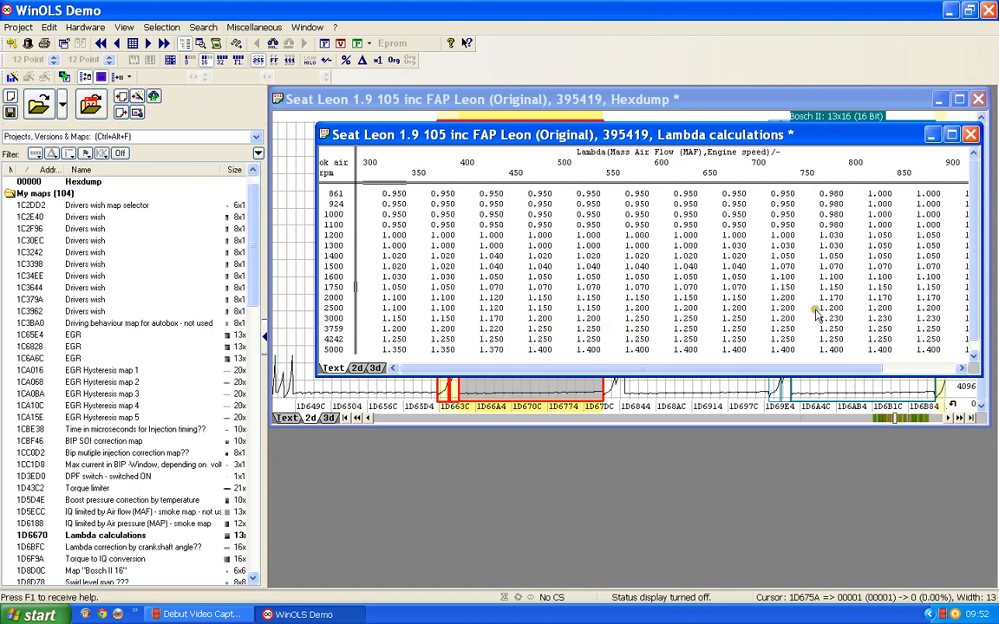
- Close the Lambda calculations map window and inspect the similar 13x16 regions that follow it in the 2D hexdump
click(690, 351)
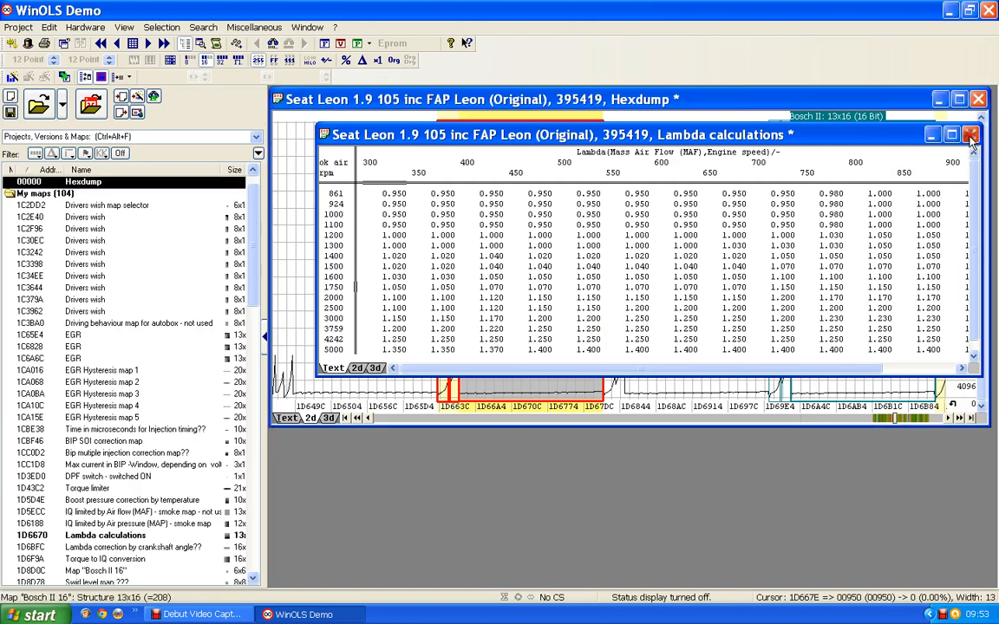
click(970, 136)
click(510, 242)
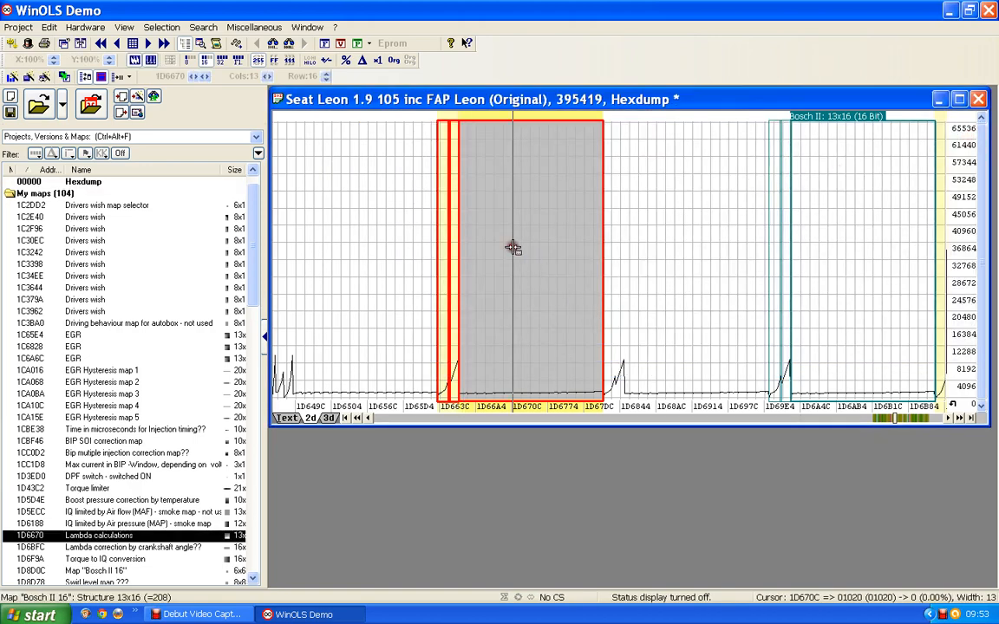
click(680, 305)
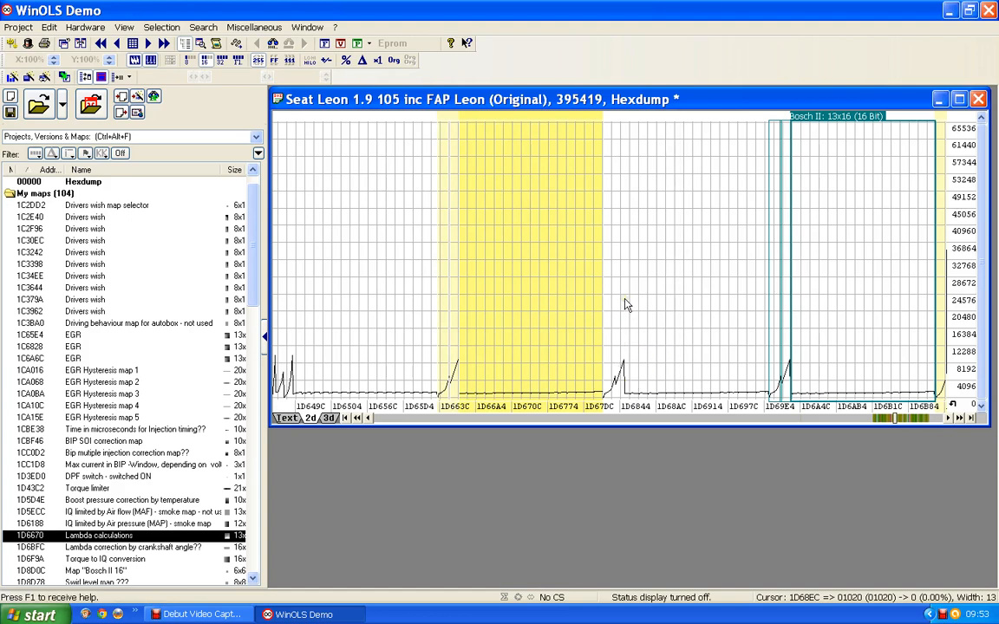
click(875, 247)
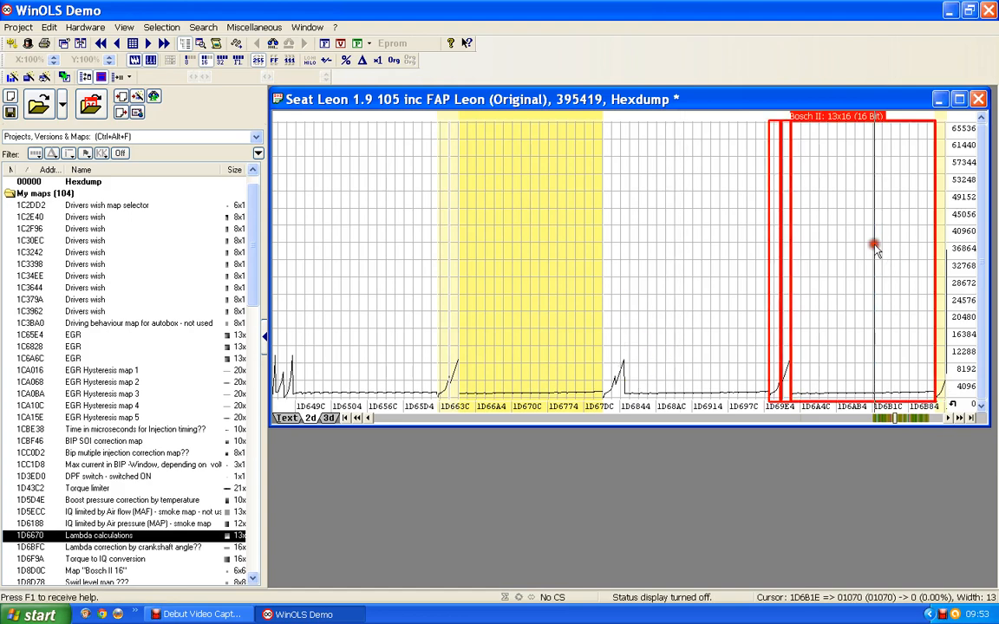
click(657, 305)
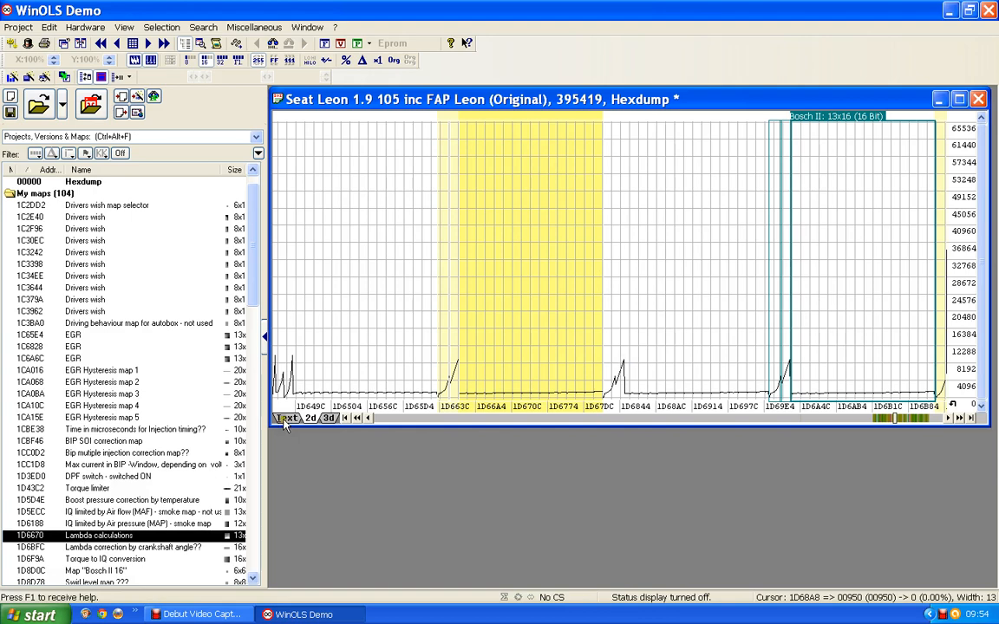
- Show the hexdump as text and shift its columns so the undefined map's first value, 00950 at address 1D684E, starts a row
key(t)
scroll(518, 275, down, 6)
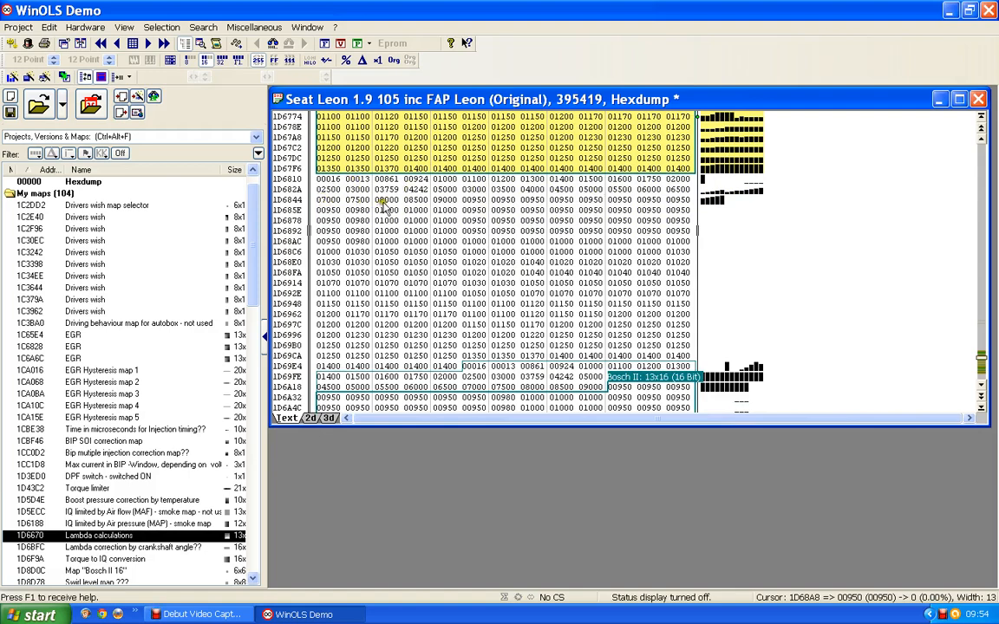
click(474, 201)
key(ctrl+Right)
key(ctrl+Right)
key(ctrl+Right)
key(ctrl+Right)
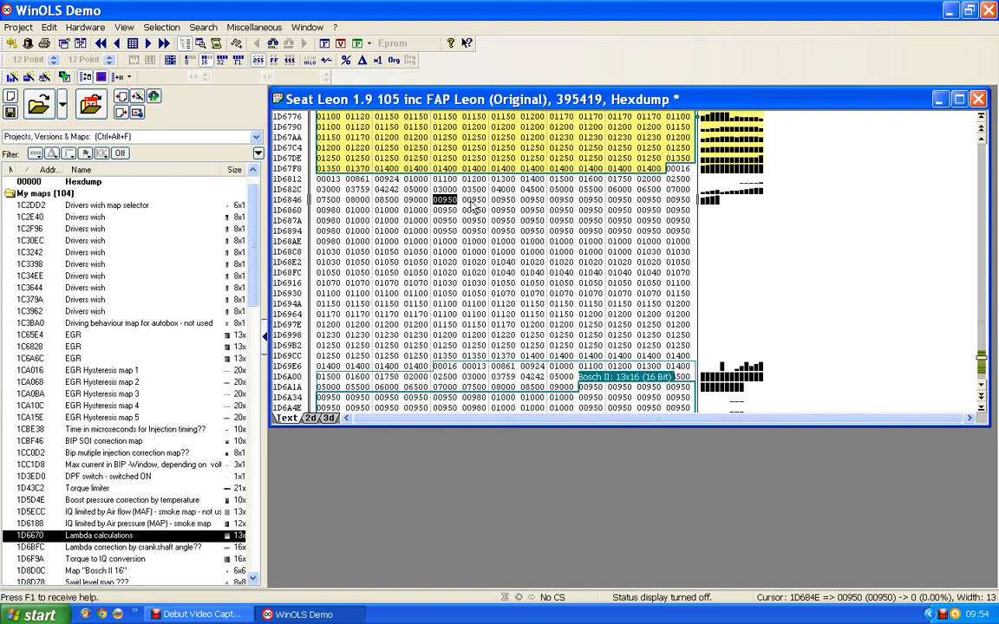
key(ctrl+Right)
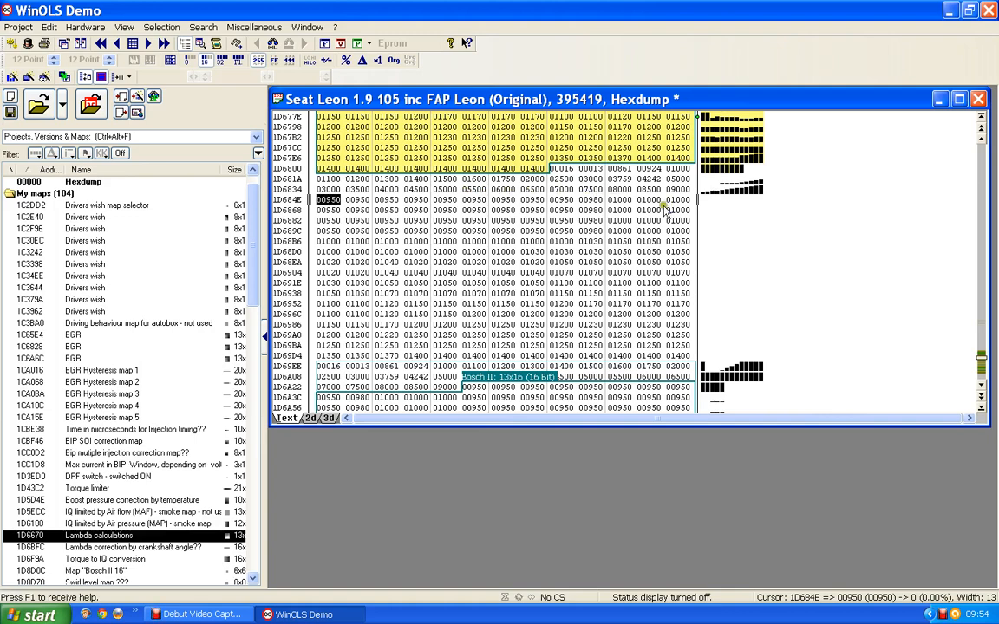
- Create a map from the 13x16 block of values from 1D684E through 1D69EC, then close its map window
scroll(665, 211, down, 1)
mouse_move(328, 191)
mouse_down()
mouse_move(672, 192)
mouse_move(687, 199)
mouse_move(684, 345)
mouse_up()
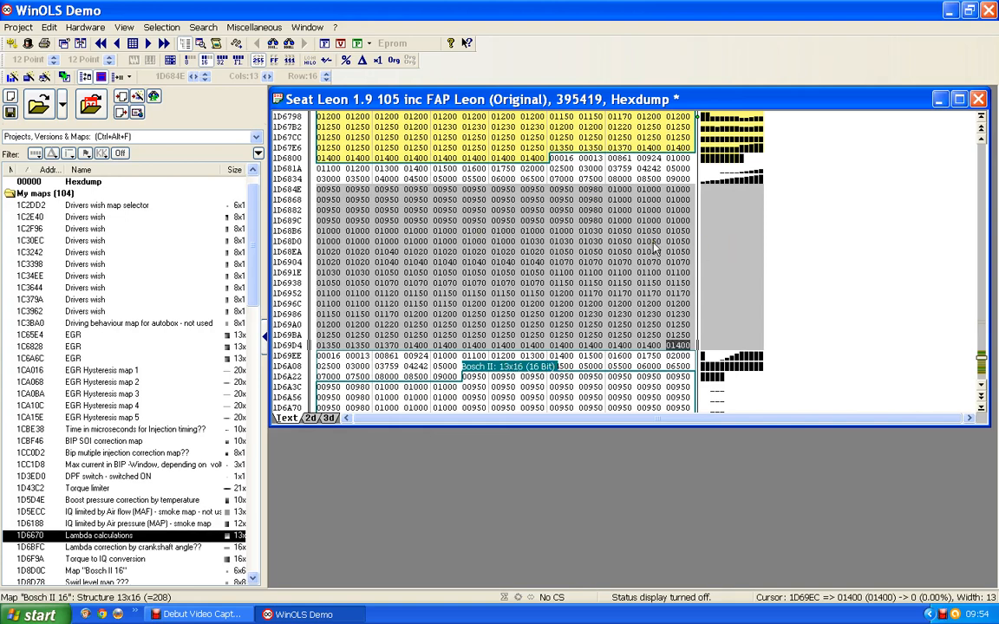
key(k)
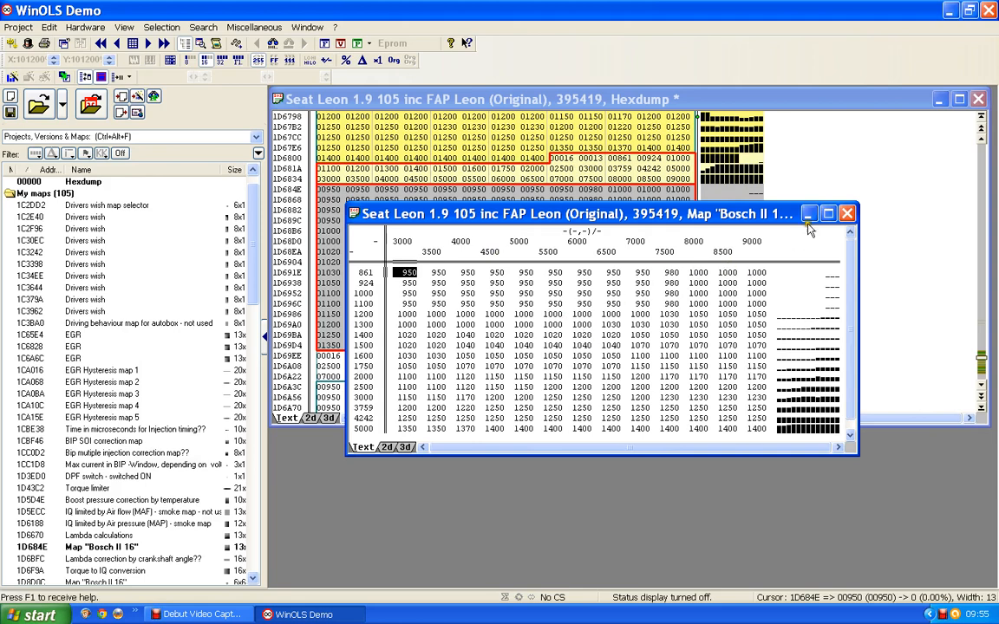
click(847, 214)
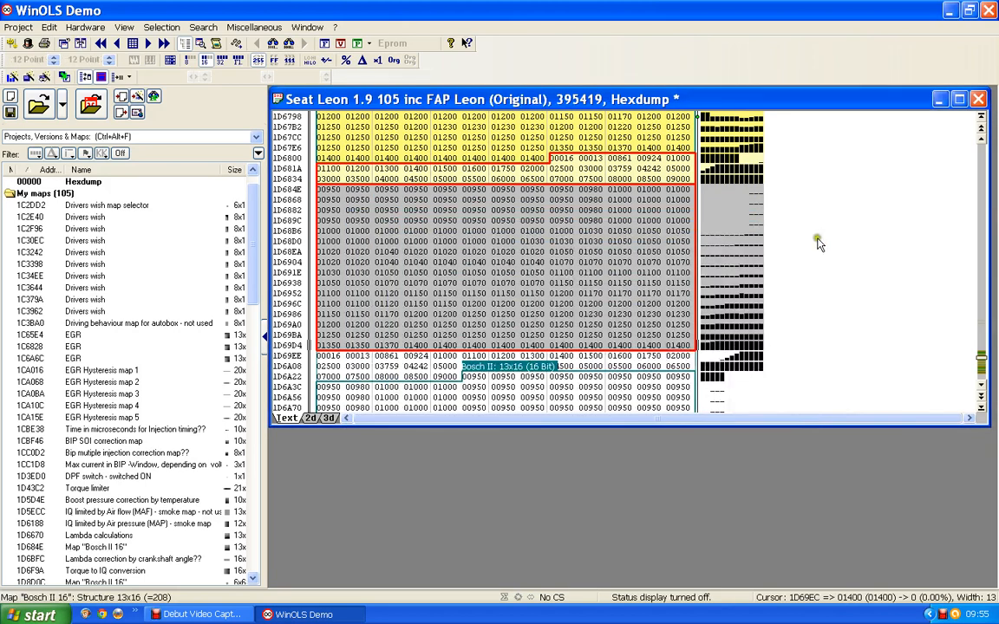
- Return the hexdump to 2D and create a map from the suggested Bosch II 13x16 region after the new one, then close its window
click(534, 231)
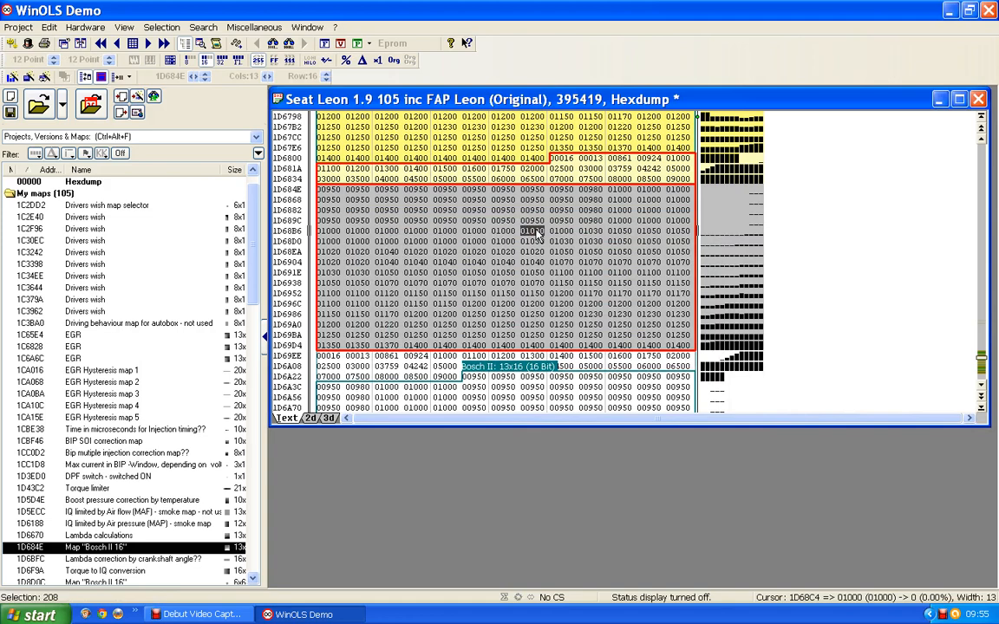
click(537, 234)
click(311, 418)
scroll(439, 355, up, 5)
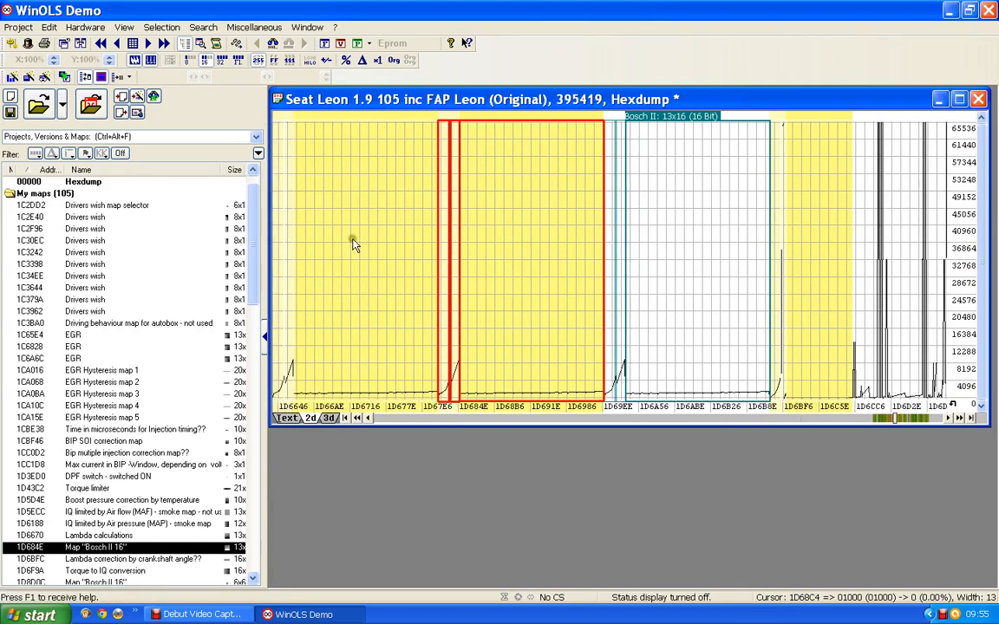
click(686, 121)
double_click(687, 121)
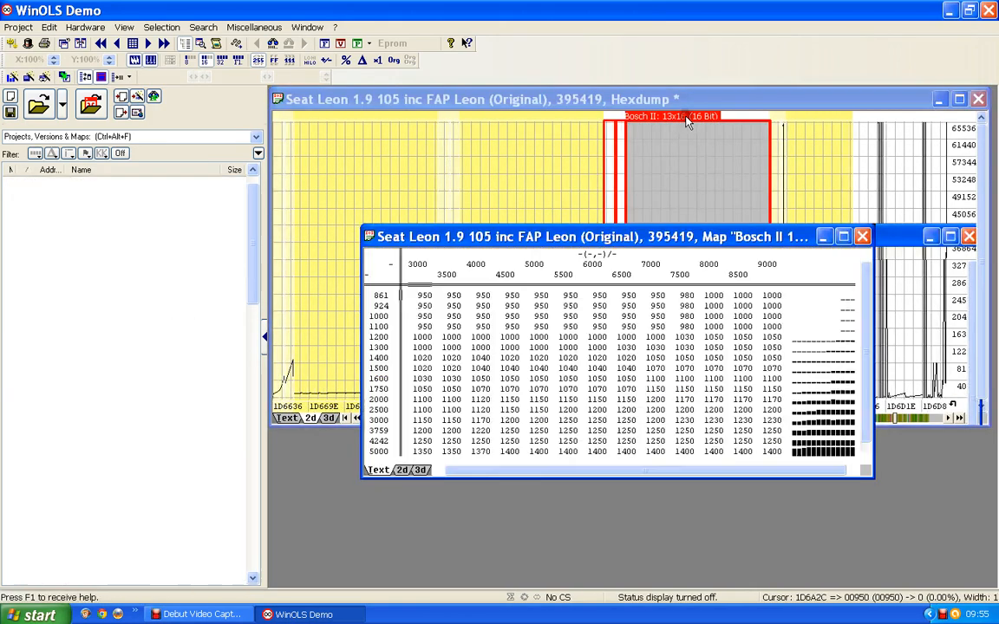
click(862, 237)
- Compare the three adjacent 13x16 maps in the 2D hexdump and examine the undefined area just before the Lambda calculations map
click(468, 241)
click(529, 244)
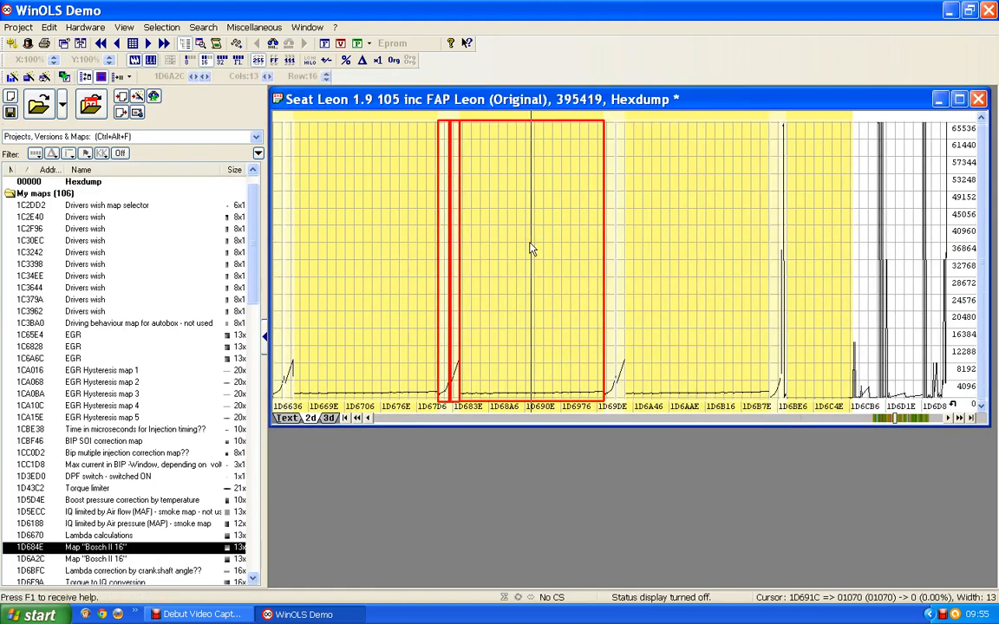
click(402, 232)
click(530, 252)
click(676, 259)
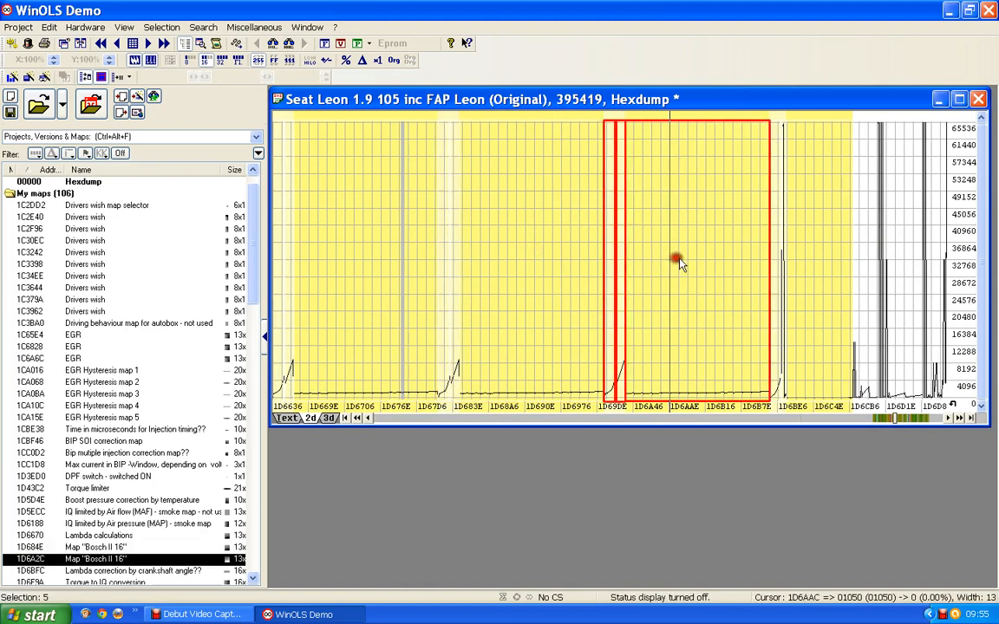
scroll(676, 238, up, 5)
scroll(655, 204, up, 4)
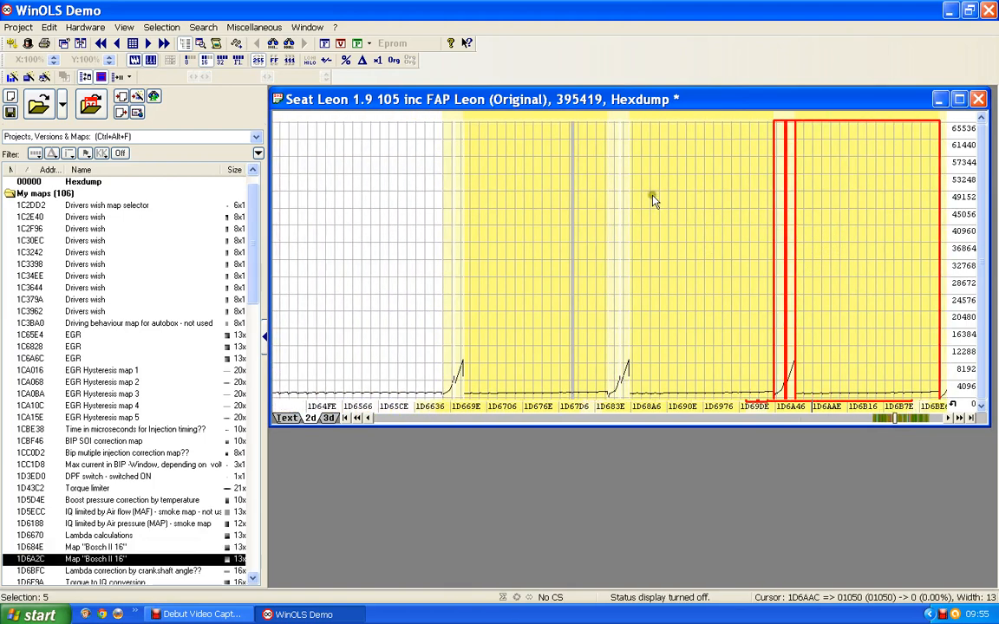
click(393, 297)
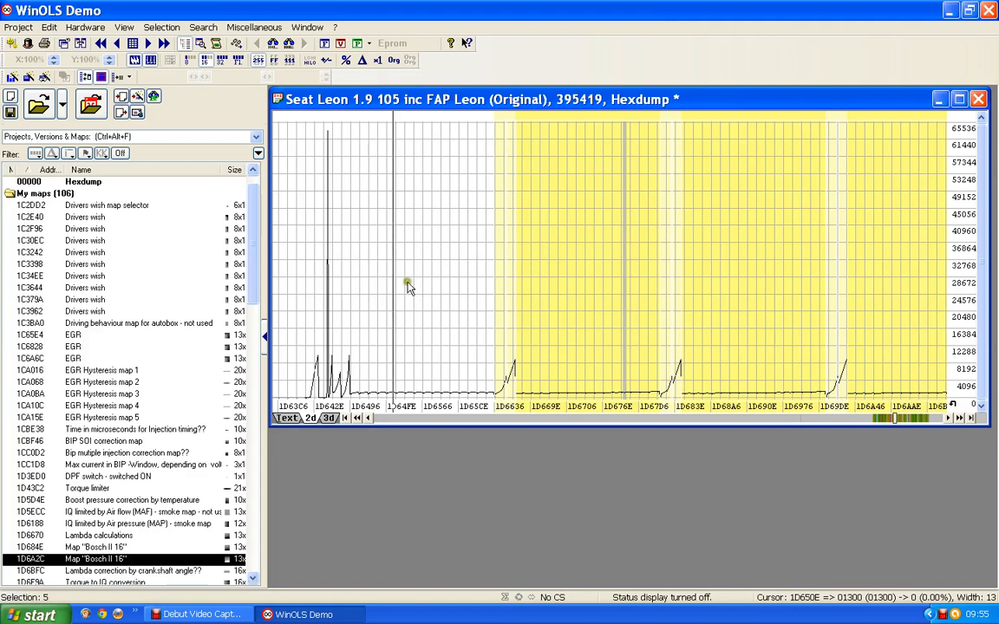
scroll(406, 282, up, 3)
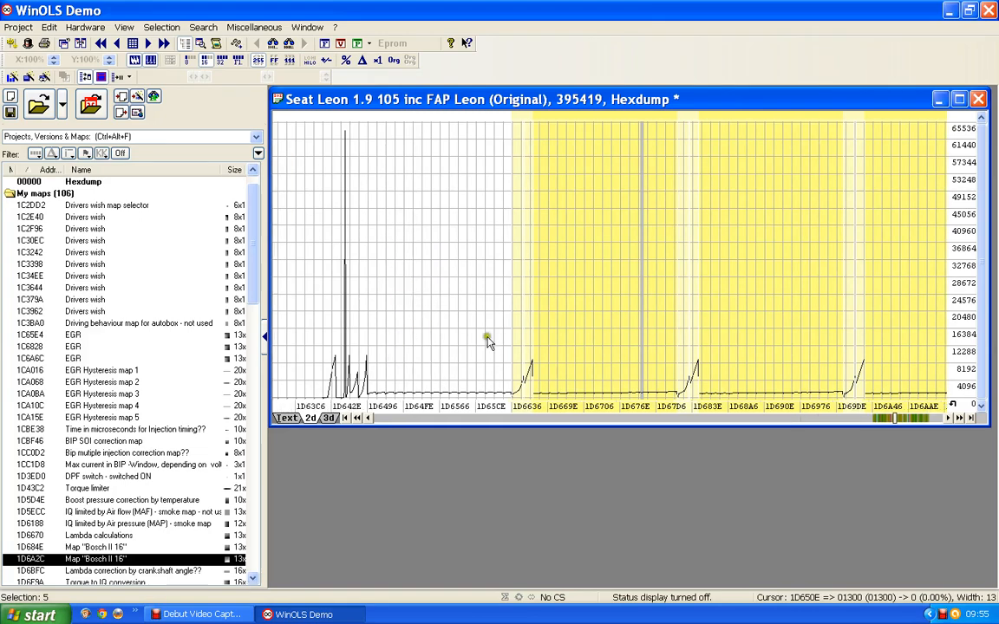